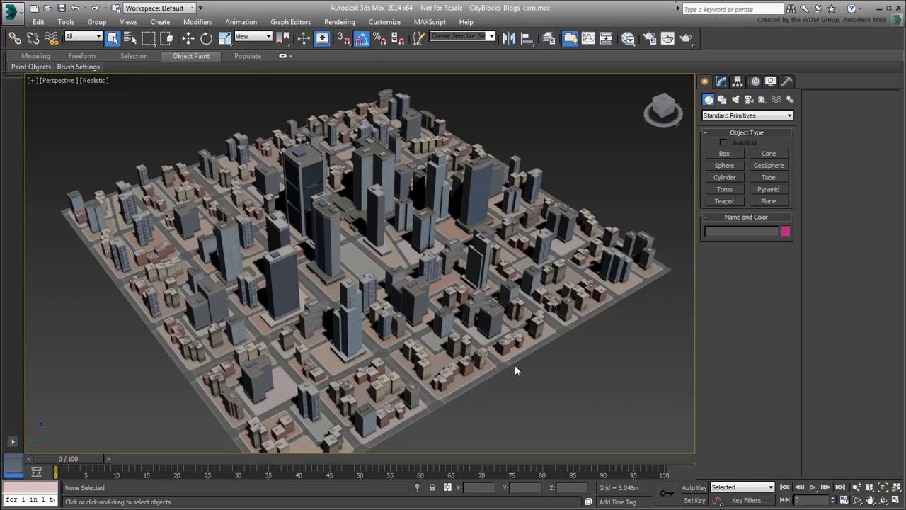
# Orbit, zoom and pan the Perspective view to frame the empty paved plaza between the towers
pyautogui.keyDown('alt'); pyautogui.moveTo(515, 365); pyautogui.dragTo(515, 381, button='middle'); pyautogui.keyUp('alt')
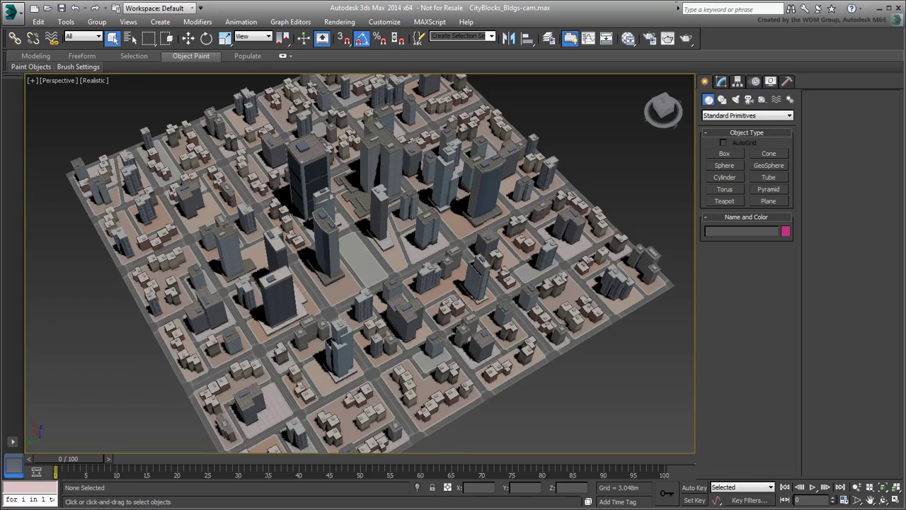
pyautogui.scroll(2, 358, 287)
pyautogui.scroll(2, 358, 287)
pyautogui.scroll(2, 358, 287)
pyautogui.scroll(2, 358, 287)
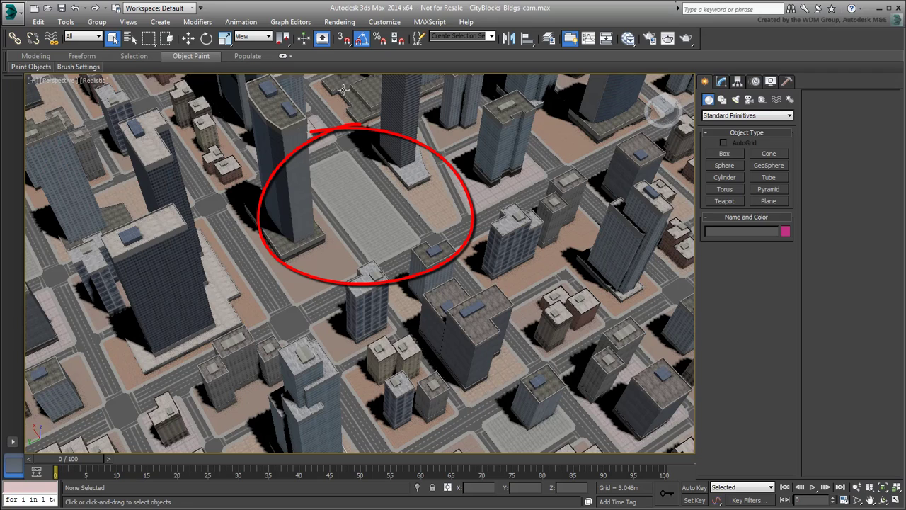
pyautogui.moveTo(539, 278); pyautogui.dragTo(568, 323, button='middle')
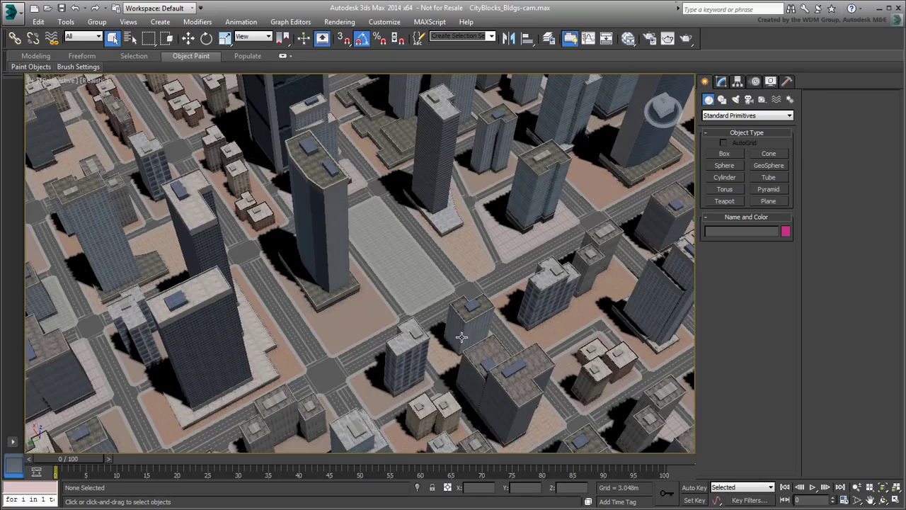
pyautogui.moveTo(460, 337)
pyautogui.keyDown('ctrl'); pyautogui.keyDown('alt'); pyautogui.mouseDown(button='middle')
pyautogui.moveTo(467, 150)
pyautogui.moveTo(500, 350)
pyautogui.mouseUp(button='middle'); pyautogui.keyUp('alt'); pyautogui.keyUp('ctrl')
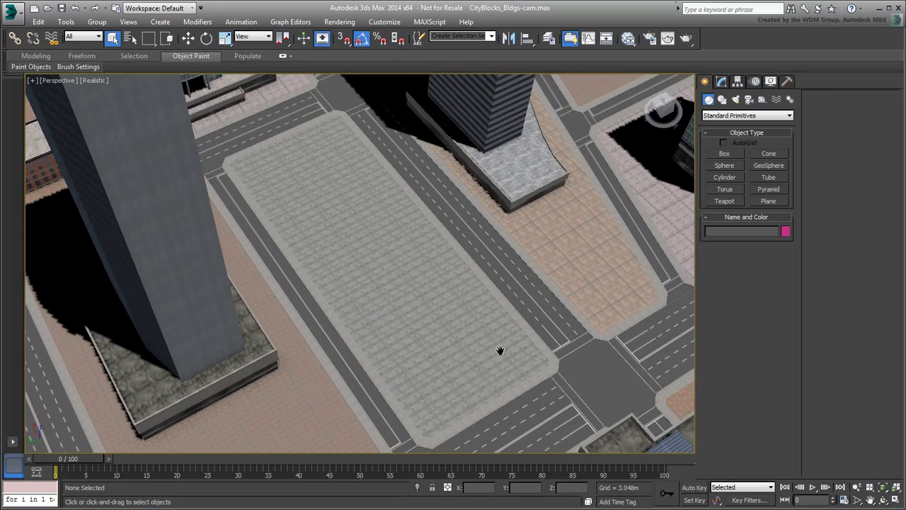
# With AutoGrid on, draw a light cyan rectangle tracing the paved block's edge
pyautogui.moveTo(580, 375); pyautogui.dragTo(583, 362, button='middle')
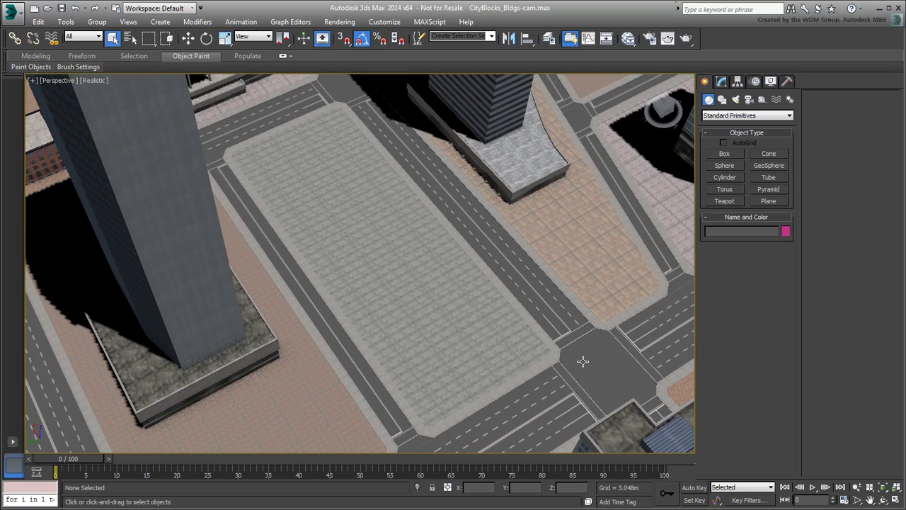
pyautogui.click(723, 101)
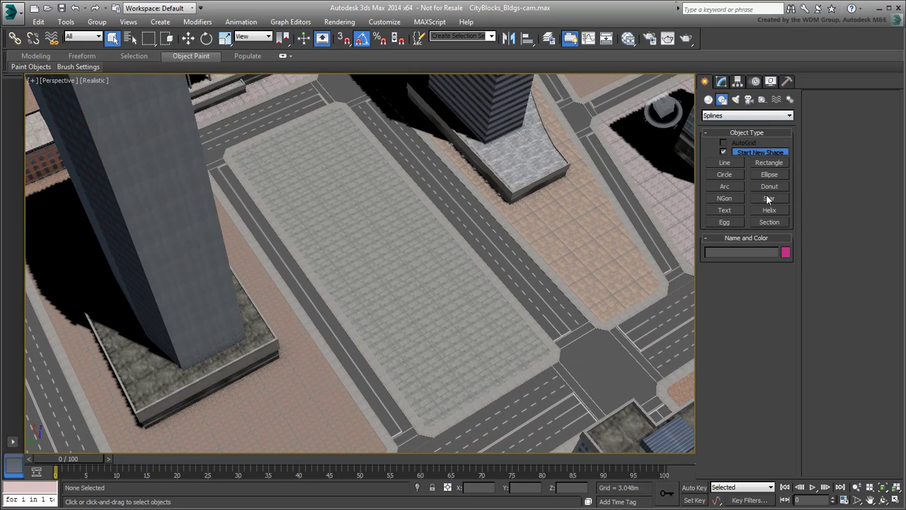
pyautogui.click(774, 165)
pyautogui.click(724, 143)
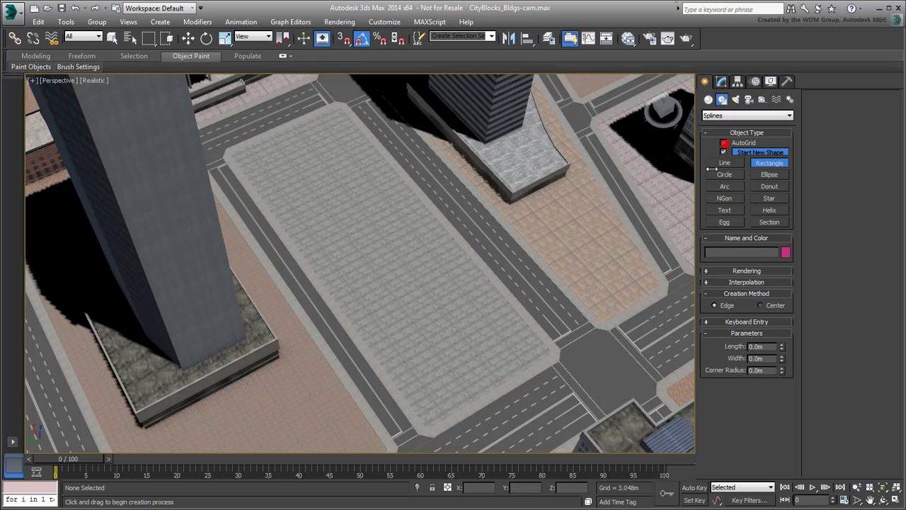
pyautogui.moveTo(237, 154)
pyautogui.mouseDown()
pyautogui.moveTo(320, 269)
pyautogui.moveTo(535, 352)
pyautogui.mouseUp()
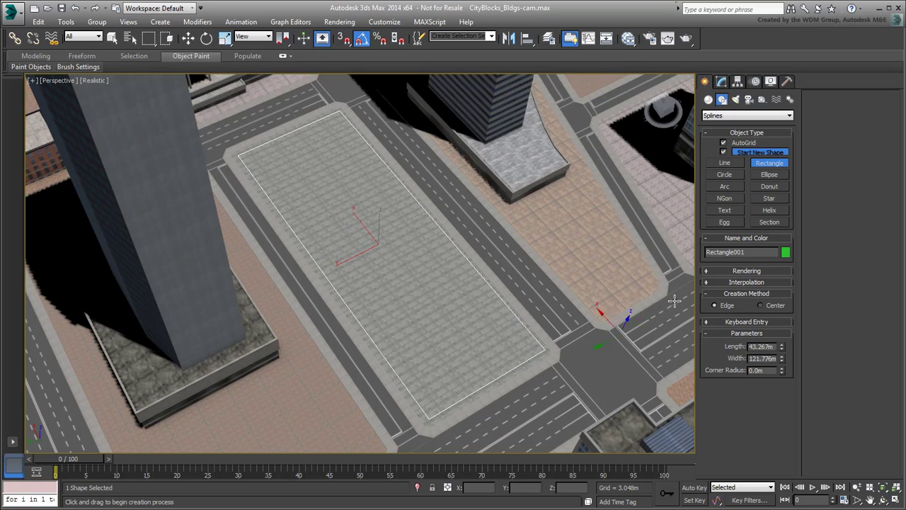
pyautogui.click(786, 252)
pyautogui.click(473, 235)
pyautogui.click(511, 330)
# Draw a smaller cyan rectangle inside the block and size it 20 m long by 35 m wide
pyautogui.moveTo(330, 213); pyautogui.dragTo(436, 277)
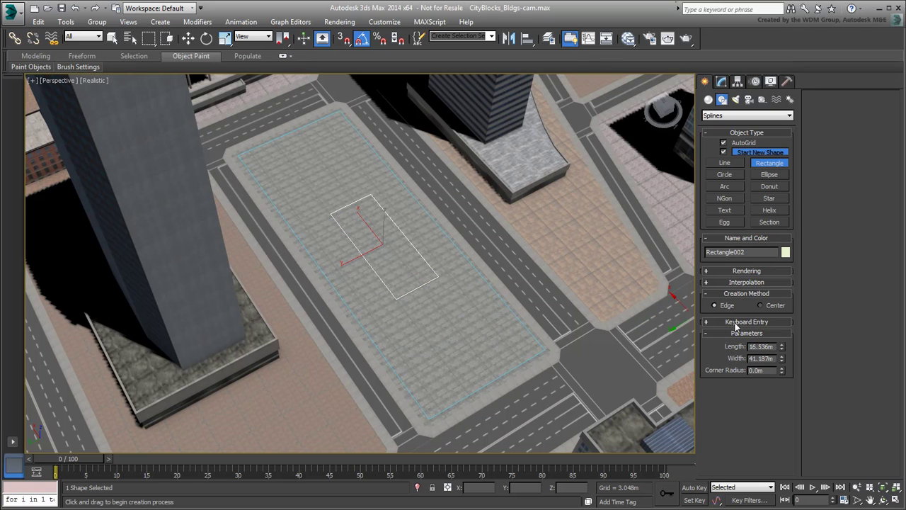
pyautogui.click(786, 253)
pyautogui.click(473, 254)
pyautogui.click(513, 326)
pyautogui.doubleClick(772, 347)
pyautogui.write('20')
pyautogui.press('Tab')
pyautogui.write('35')
pyautogui.press('Return')
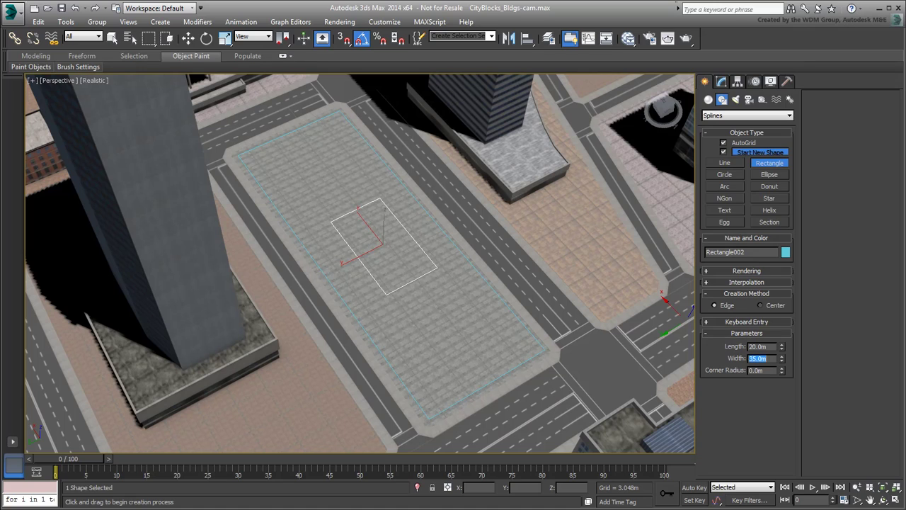
# Draw the first line path from the inner rectangle and switch the view to wireframe
pyautogui.click(725, 163)
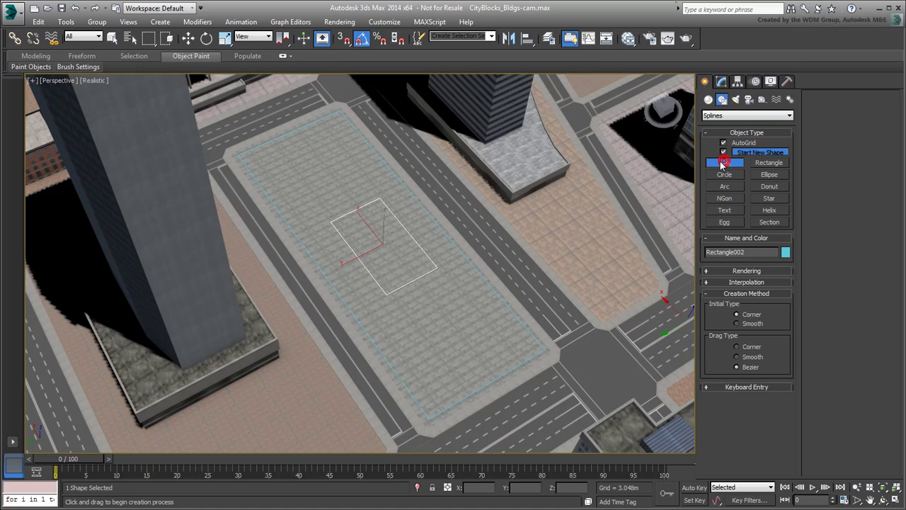
pyautogui.click(347, 223)
pyautogui.click(304, 169)
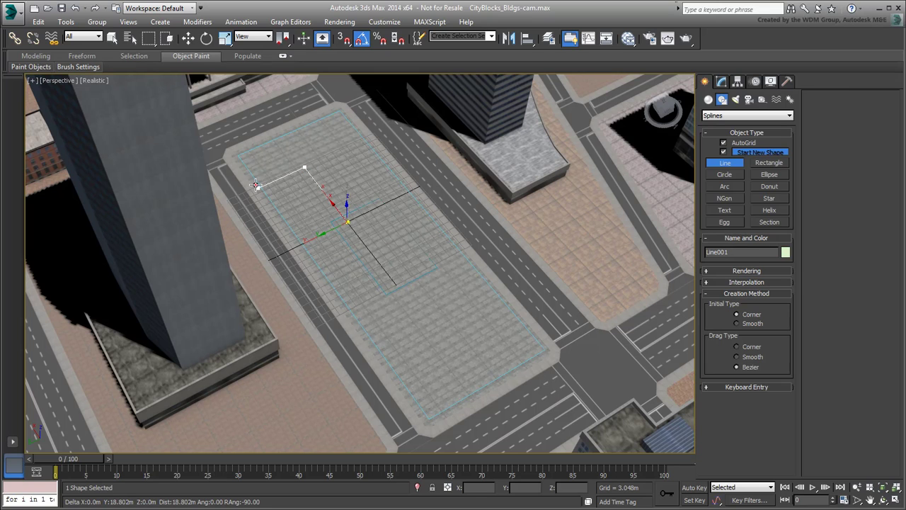
pyautogui.click(256, 185)
pyautogui.rightClick(299, 206)
pyautogui.press('F3')
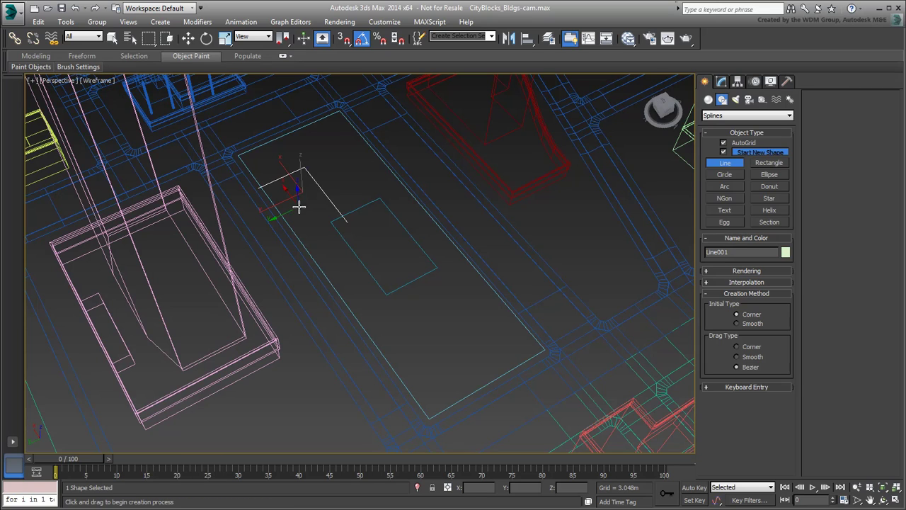
# Draw the second and third line paths branching off the inner rectangle
pyautogui.click(319, 194)
pyautogui.click(358, 177)
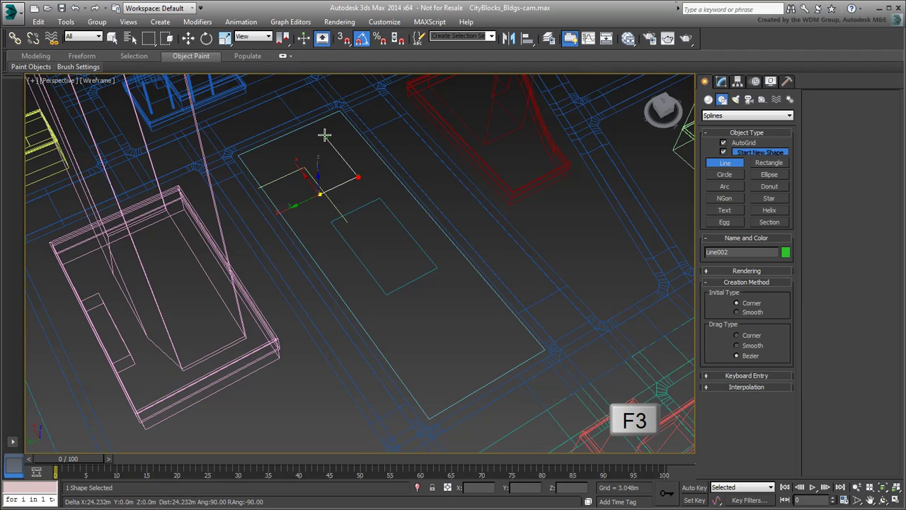
pyautogui.click(312, 121)
pyautogui.rightClick(312, 121)
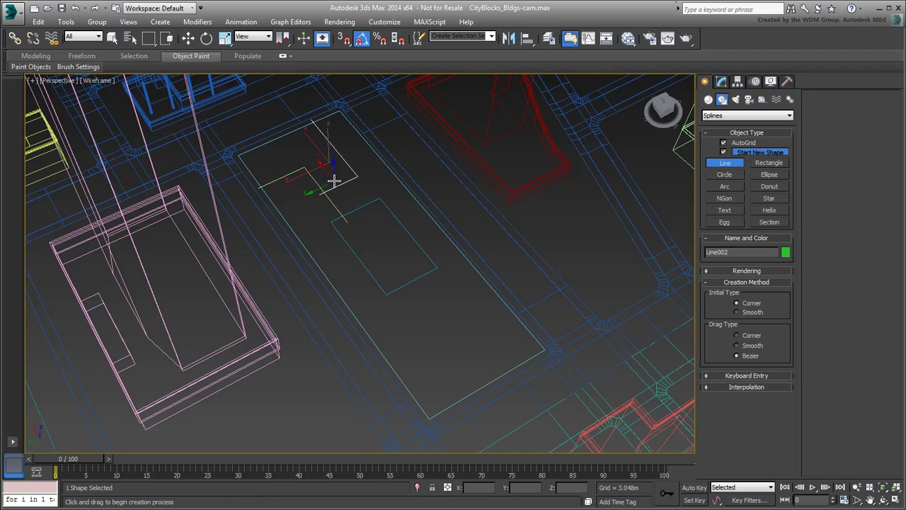
pyautogui.click(381, 209)
pyautogui.keyDown('shift'); pyautogui.click(417, 193); pyautogui.keyUp('shift')
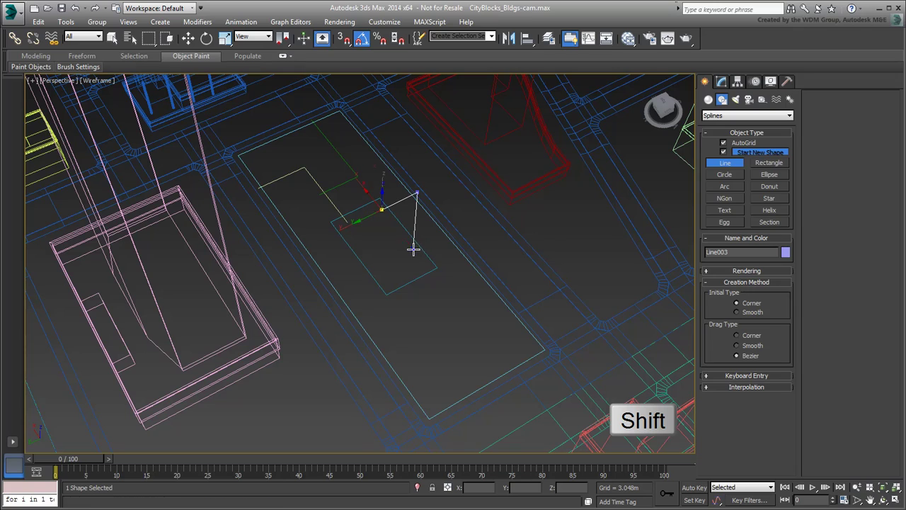
pyautogui.rightClick(414, 248)
# Draw the fourth through seventh line paths toward the block's lower edges
pyautogui.click(421, 268)
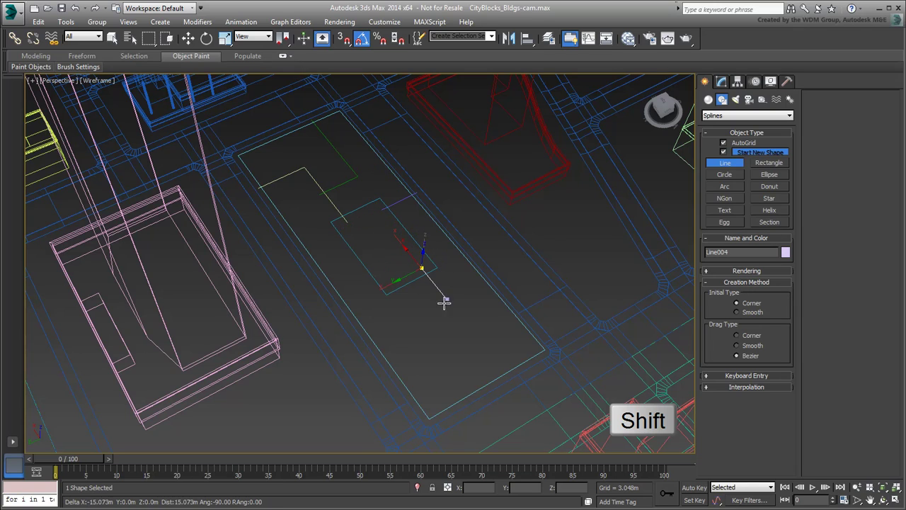
pyautogui.keyDown('shift'); pyautogui.click(463, 318); pyautogui.keyUp('shift')
pyautogui.keyDown('shift'); pyautogui.click(500, 294); pyautogui.keyUp('shift')
pyautogui.rightClick(406, 289)
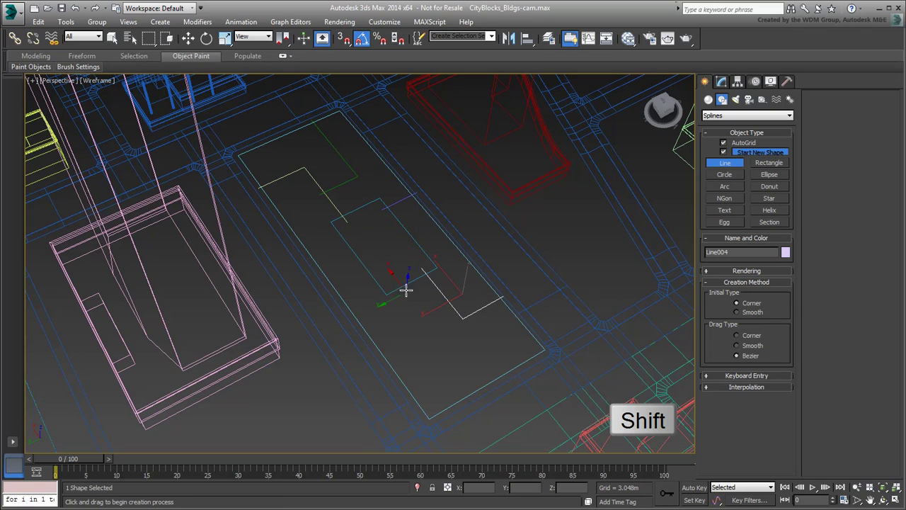
pyautogui.click(399, 284)
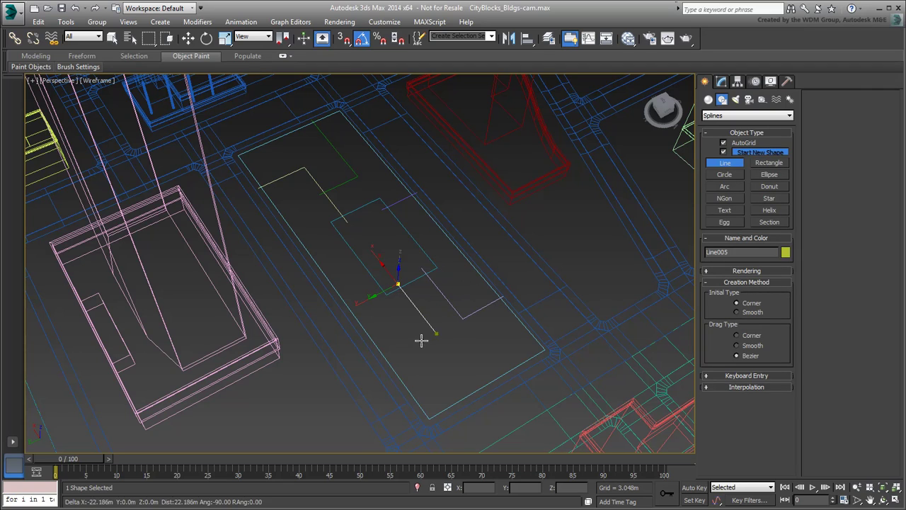
pyautogui.rightClick(448, 339)
pyautogui.click(448, 340)
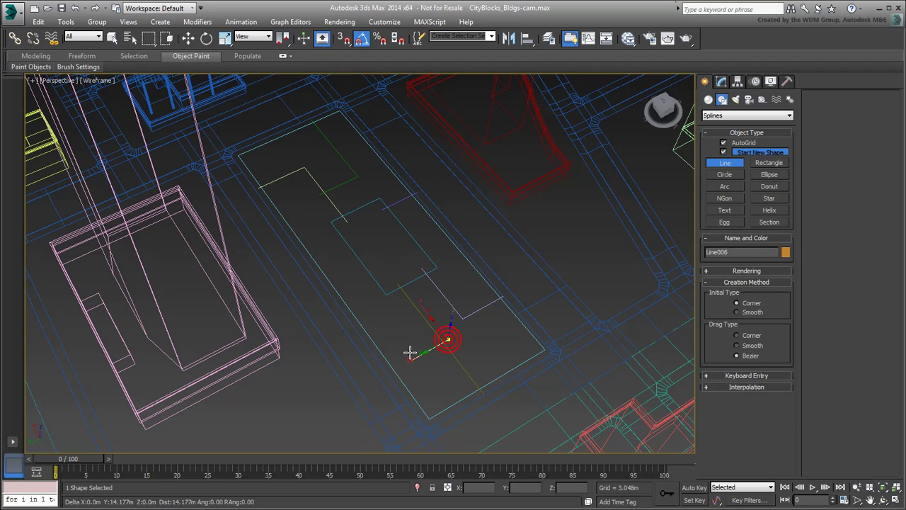
pyautogui.click(388, 368)
pyautogui.rightClick(384, 366)
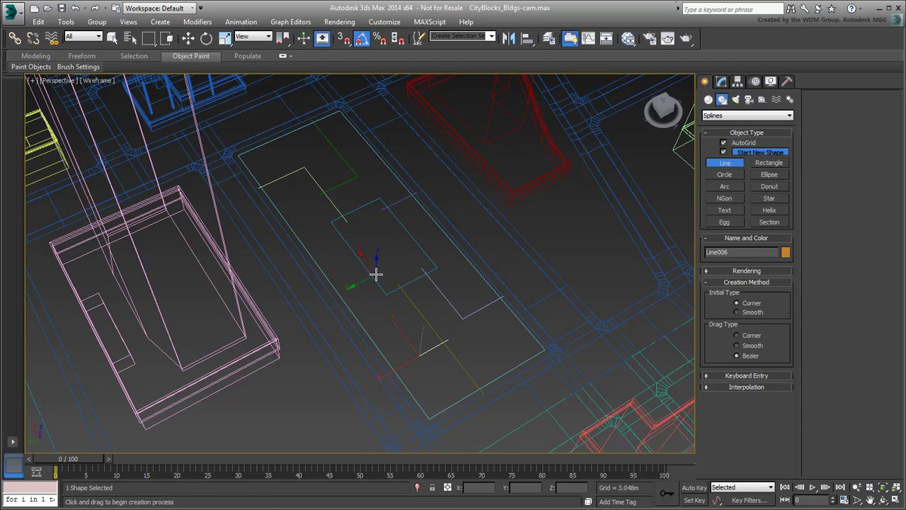
pyautogui.click(335, 292)
pyautogui.rightClick(329, 293)
# Turn off AutoGrid and convert the inner rectangle to an Editable Spline
pyautogui.click(723, 143)
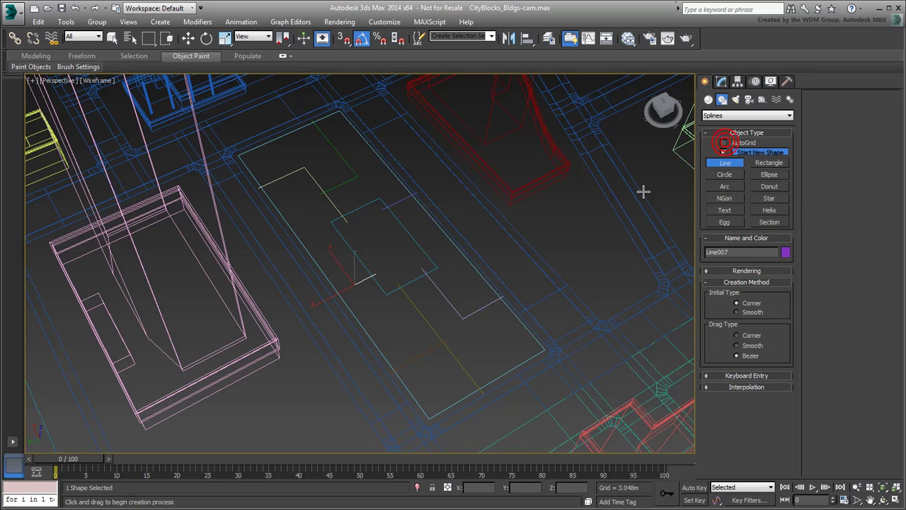
pyautogui.rightClick(399, 301)
pyautogui.click(410, 279)
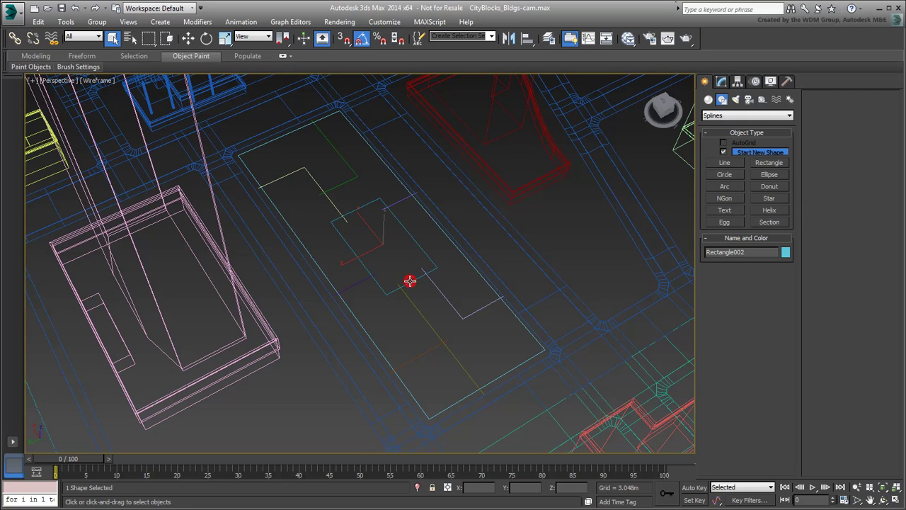
pyautogui.rightClick(403, 281)
pyautogui.moveTo(423, 381)
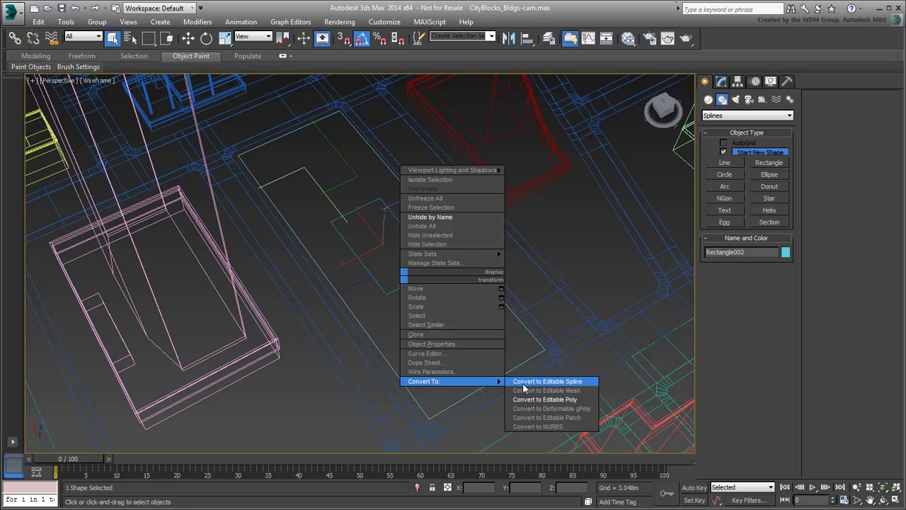
pyautogui.click(547, 383)
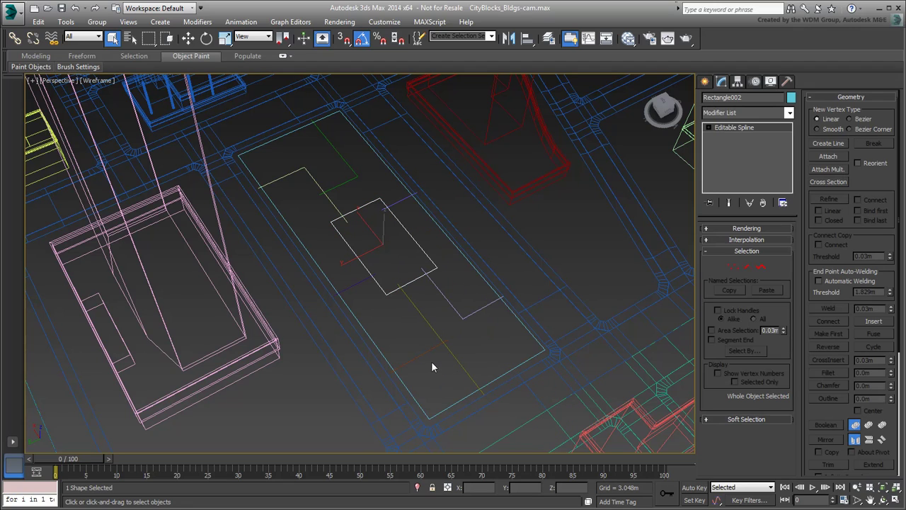
# Attach the outer park rectangle and all seven path lines to Rectangle002
pyautogui.click(827, 156)
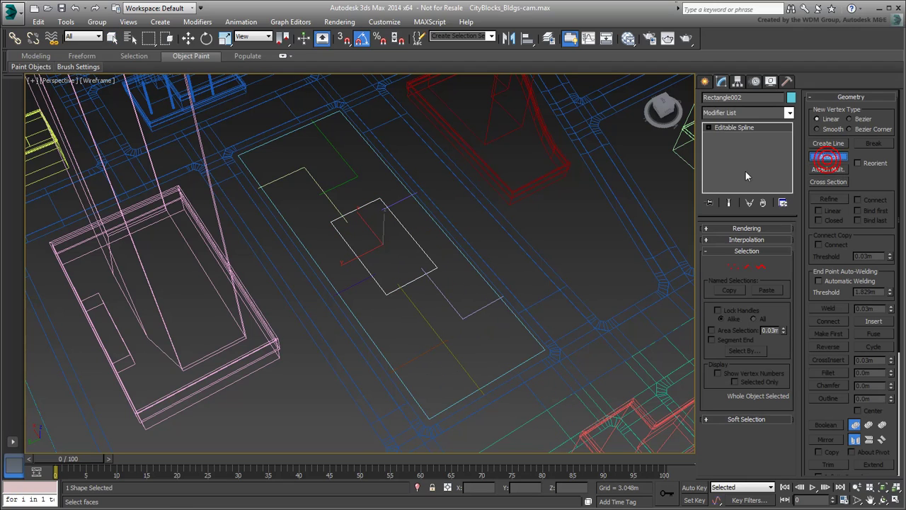
pyautogui.click(388, 168)
pyautogui.click(354, 175)
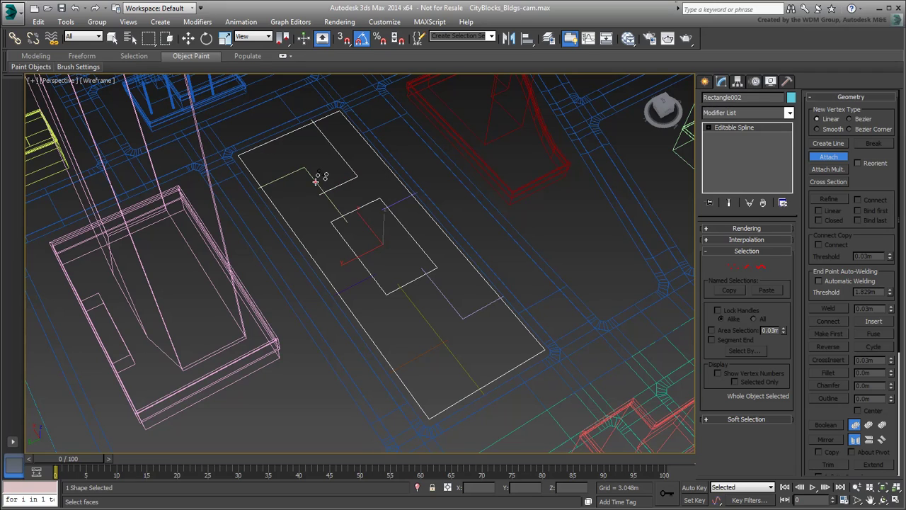
pyautogui.click(400, 201)
pyautogui.click(435, 286)
pyautogui.click(424, 320)
pyautogui.click(419, 356)
pyautogui.click(359, 281)
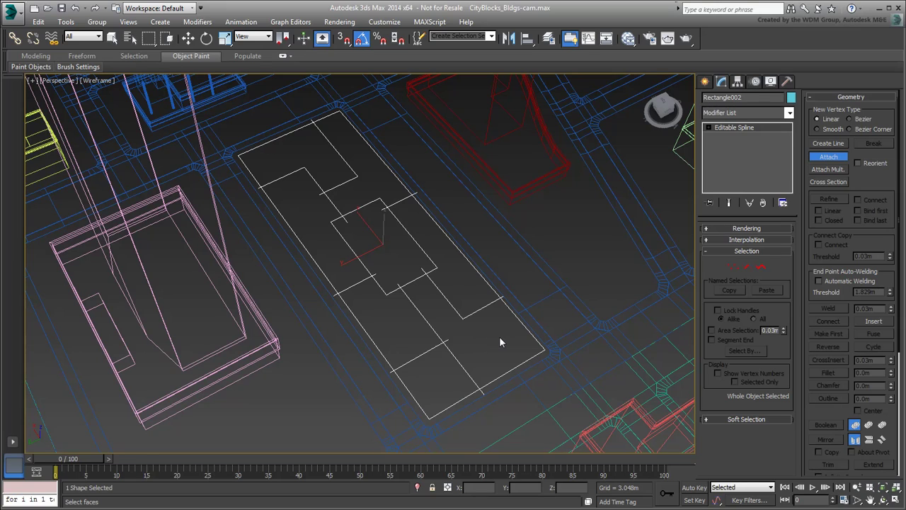
# At Spline level, select the seven inner path splines and outline them into double-edged strips
pyautogui.click(760, 267)
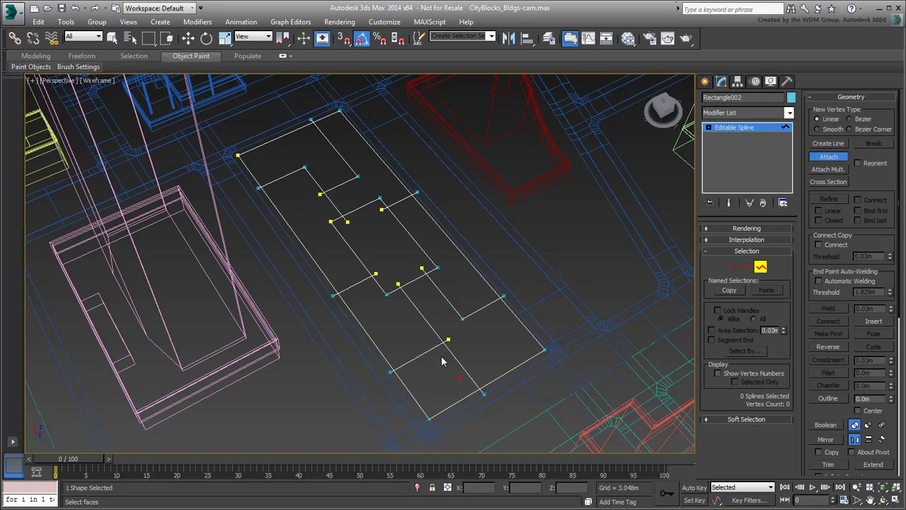
pyautogui.rightClick(467, 338)
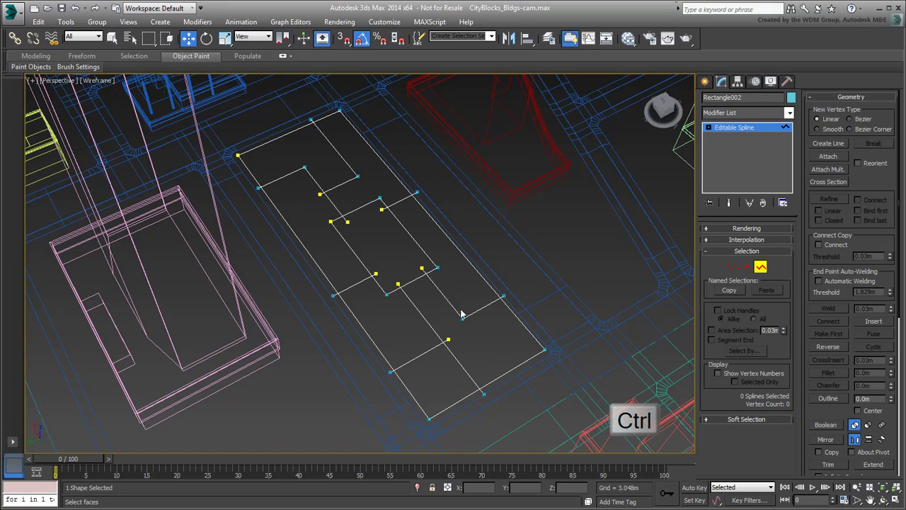
pyautogui.keyDown('ctrl'); pyautogui.moveTo(463, 314); pyautogui.dragTo(428, 368); pyautogui.keyUp('ctrl')
pyautogui.keyDown('ctrl'); pyautogui.moveTo(258, 119); pyautogui.dragTo(358, 224); pyautogui.keyUp('ctrl')
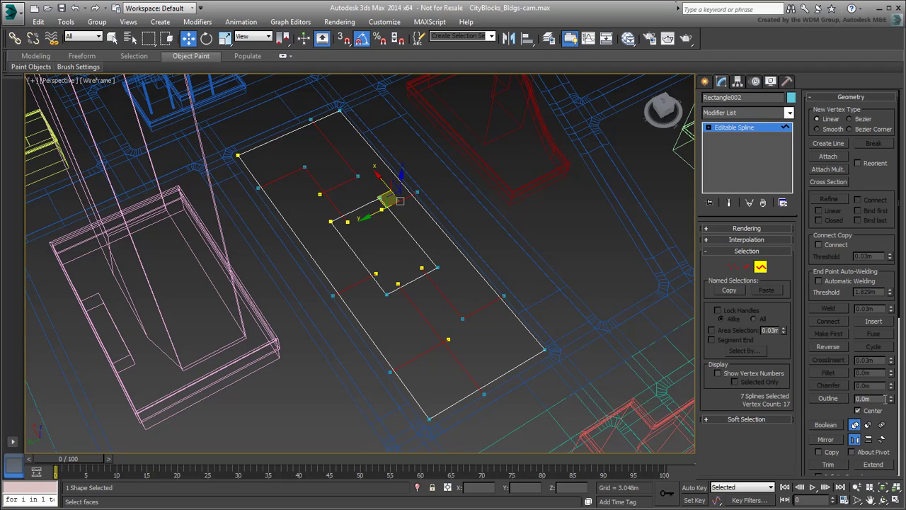
pyautogui.moveTo(893, 402); pyautogui.dragTo(892, 389)
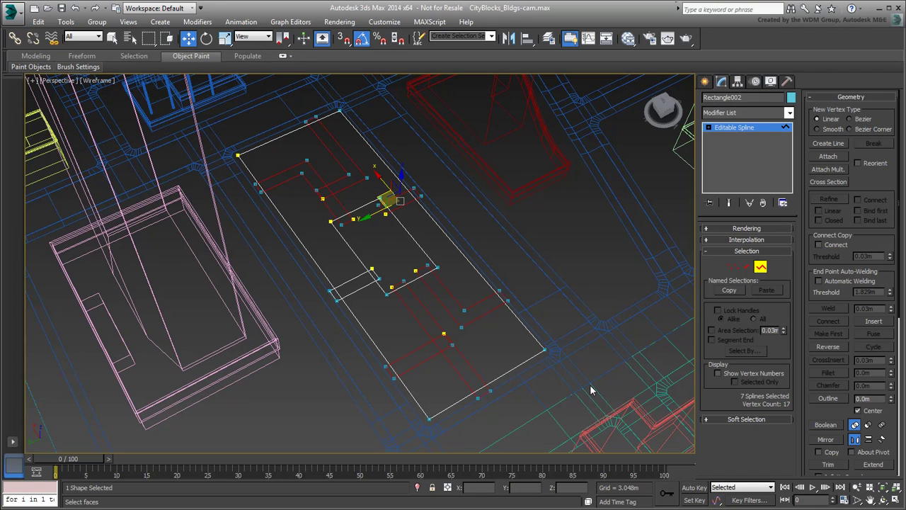
# Trim away the overlapping and crossing segments where the outlined paths meet
pyautogui.click(833, 465)
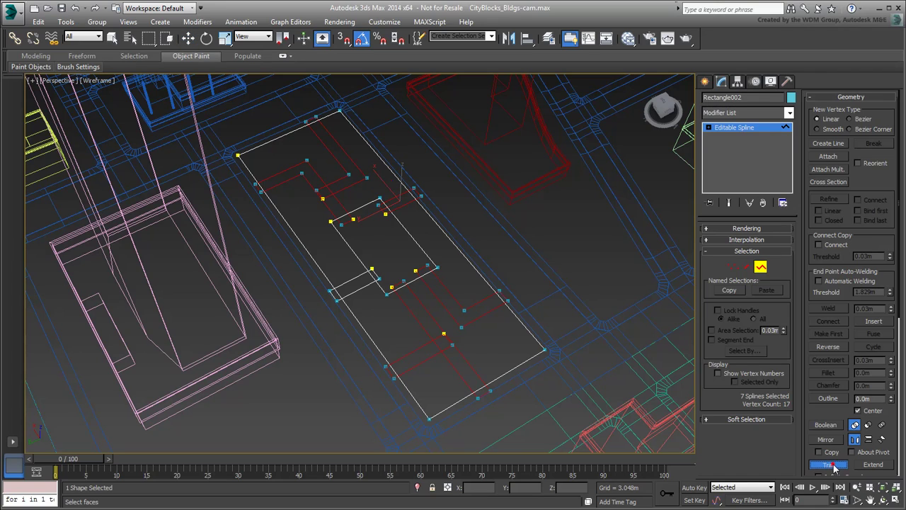
pyautogui.click(395, 367)
pyautogui.click(443, 345)
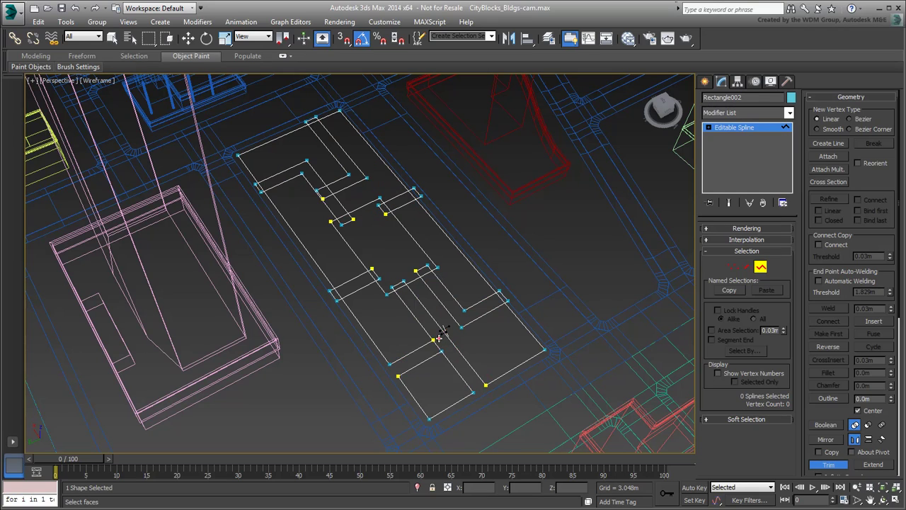
pyautogui.click(501, 297)
pyautogui.click(423, 272)
pyautogui.click(400, 286)
pyautogui.click(374, 275)
pyautogui.click(337, 293)
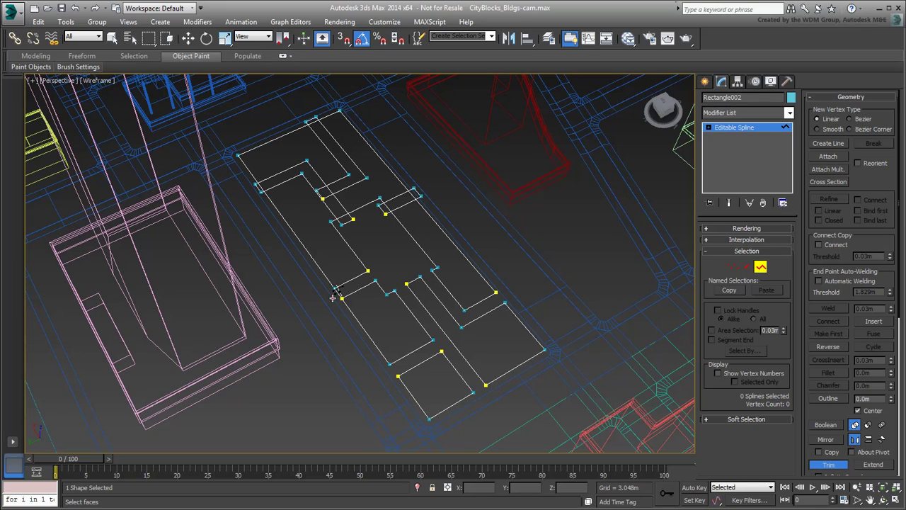
pyautogui.click(357, 220)
pyautogui.click(327, 194)
pyautogui.click(415, 194)
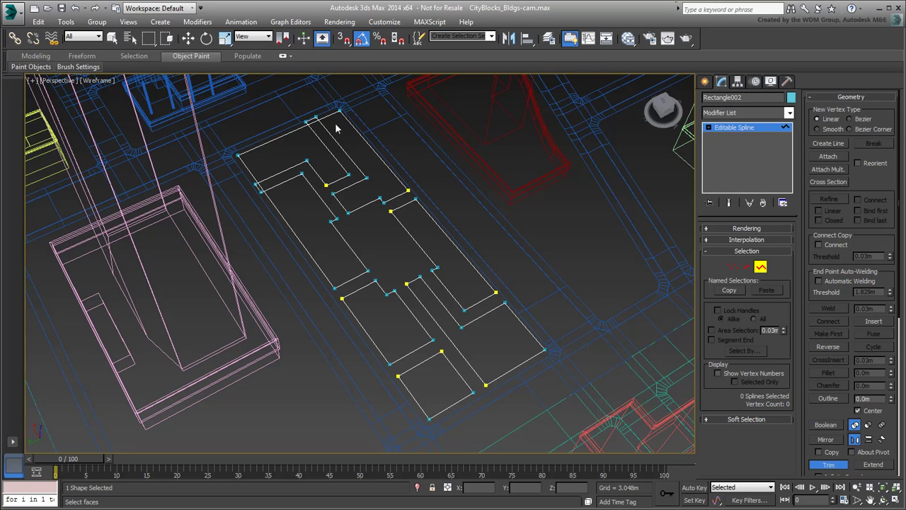
pyautogui.click(258, 185)
# Weld all the shape's coincident vertices, then return to the whole object
pyautogui.moveTo(539, 288)
pyautogui.keyDown('alt'); pyautogui.mouseDown(button='middle')
pyautogui.moveTo(506, 233)
pyautogui.moveTo(513, 302)
pyautogui.mouseUp(button='middle'); pyautogui.keyUp('alt')
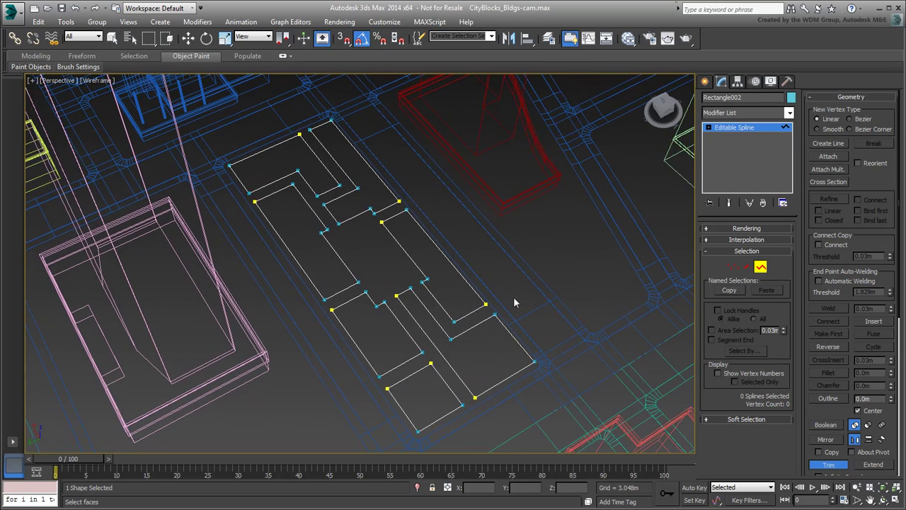
pyautogui.click(732, 270)
pyautogui.moveTo(201, 102); pyautogui.dragTo(600, 446)
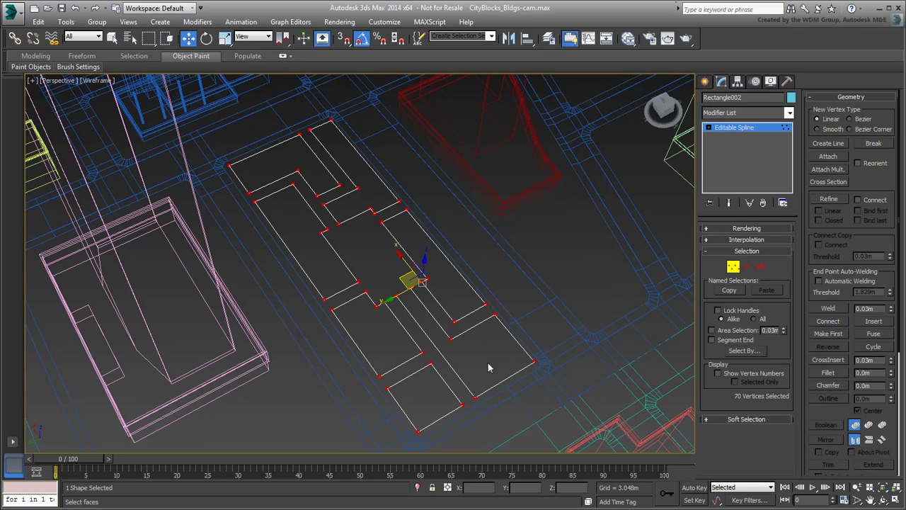
pyautogui.click(830, 308)
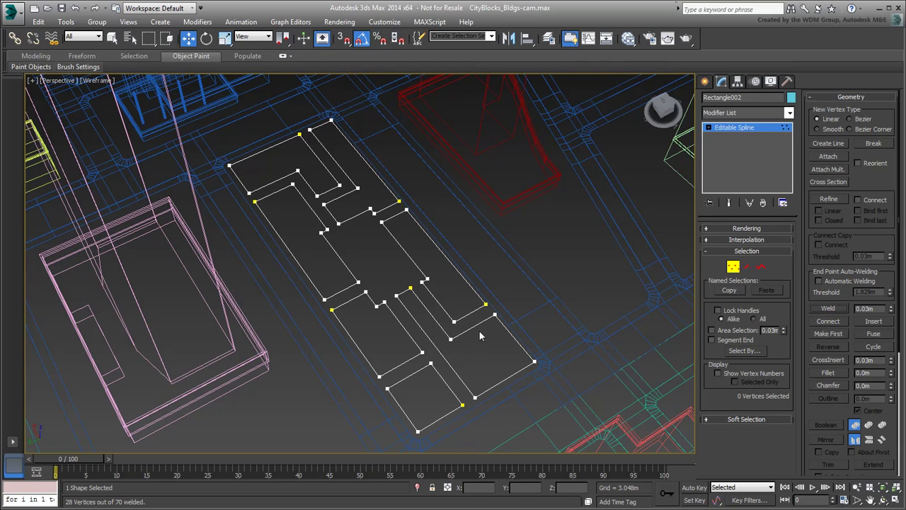
pyautogui.click(732, 267)
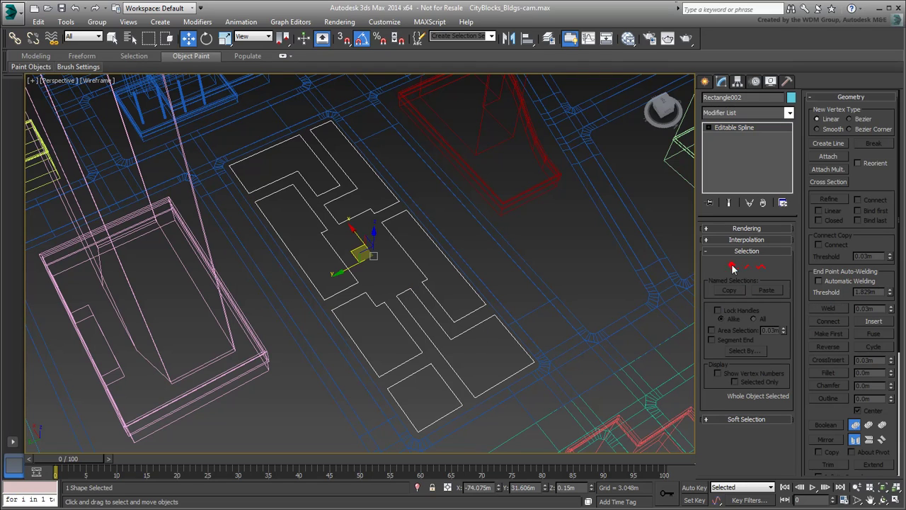
# Show realistic shading and add a Bevel with Level 1 Height 0.2 m and Outline -1.5 m
pyautogui.press('F3')
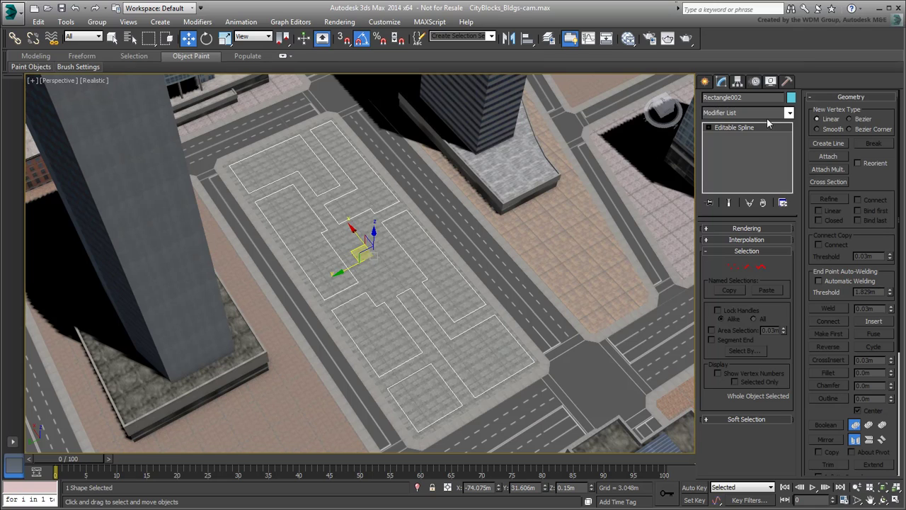
pyautogui.click(787, 114)
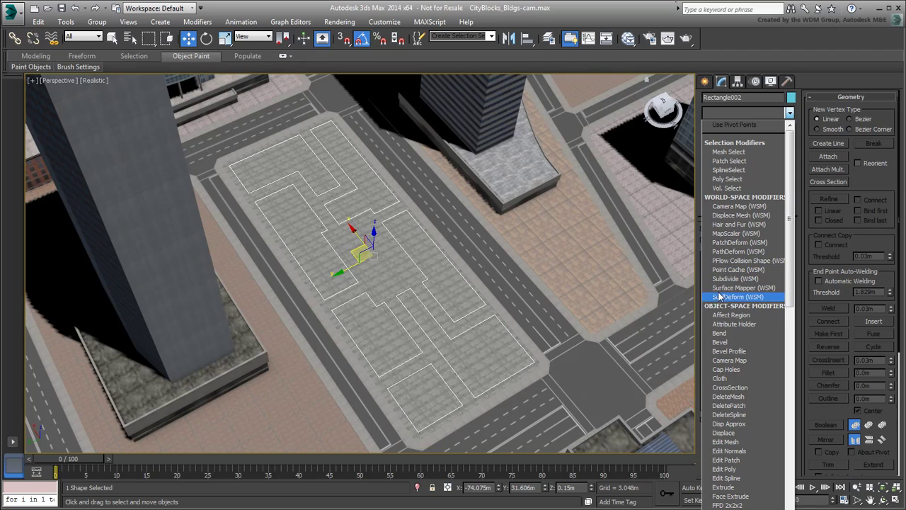
pyautogui.click(732, 342)
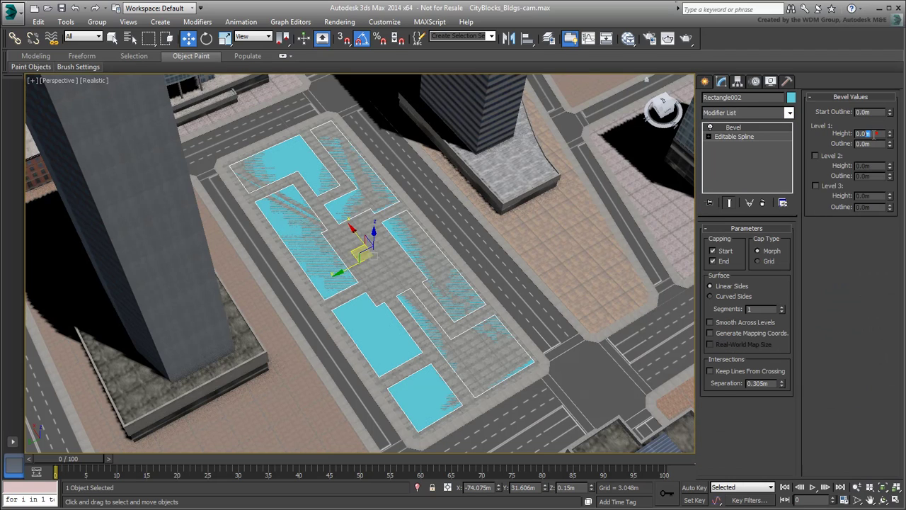
pyautogui.write('0.2')
pyautogui.press('Return')
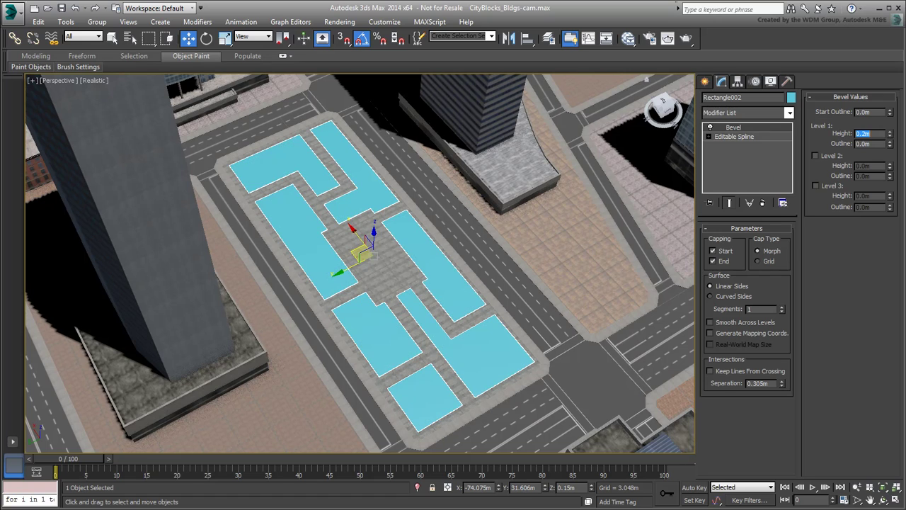
pyautogui.moveTo(891, 147); pyautogui.dragTo(891, 158)
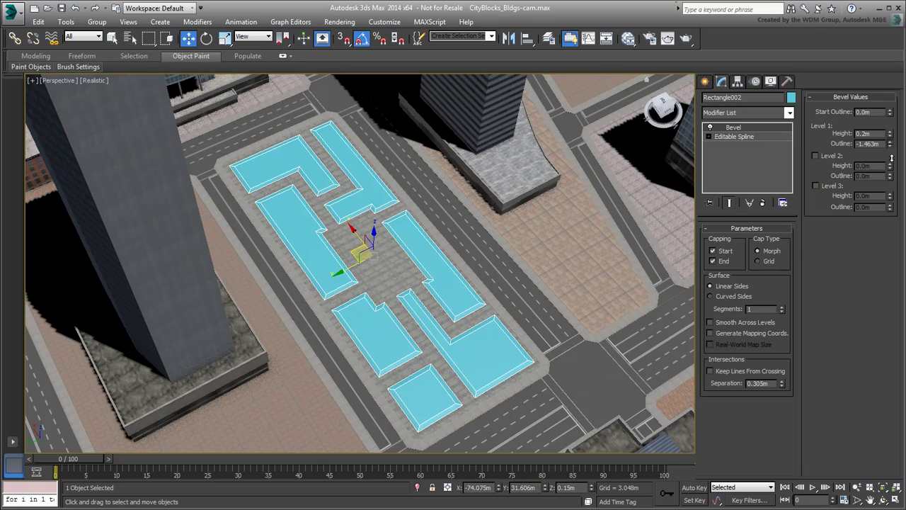
pyautogui.write('-1.5')
pyautogui.press('Return')
pyautogui.keyDown('alt'); pyautogui.moveTo(585, 216); pyautogui.dragTo(576, 216, button='middle'); pyautogui.keyUp('alt')
pyautogui.moveTo(423, 263); pyautogui.dragTo(535, 253, button='middle')
# In the Slate Material Editor, create an Arch & Design material using the Matte Finish template
pyautogui.click(628, 38)
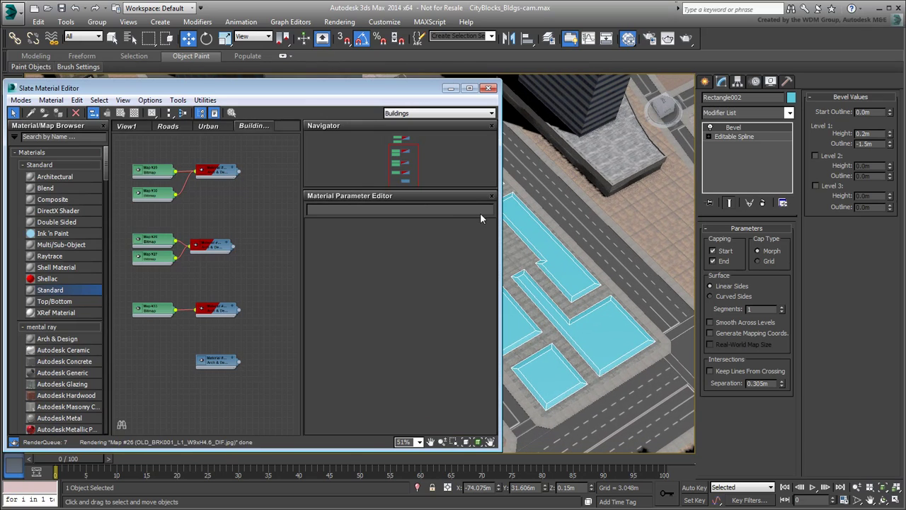
pyautogui.moveTo(199, 374); pyautogui.dragTo(206, 260, button='middle')
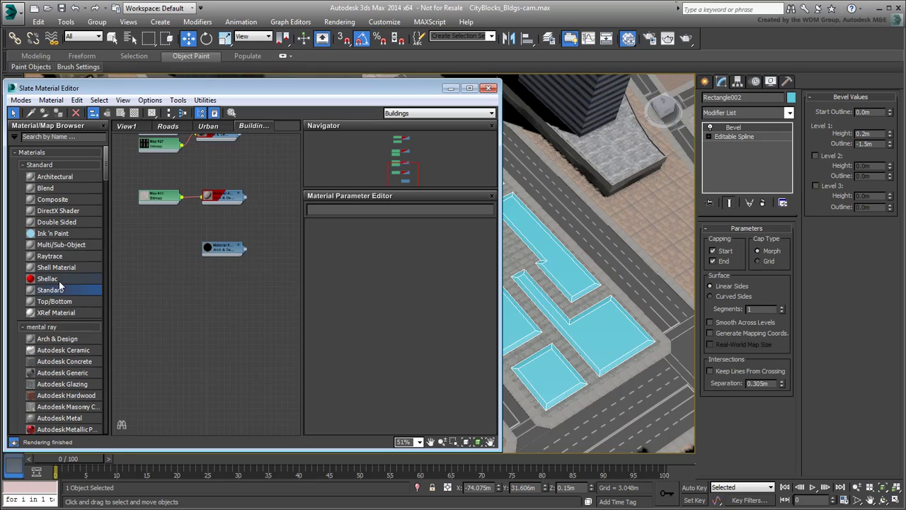
pyautogui.moveTo(61, 338); pyautogui.dragTo(228, 325)
pyautogui.doubleClick(227, 323)
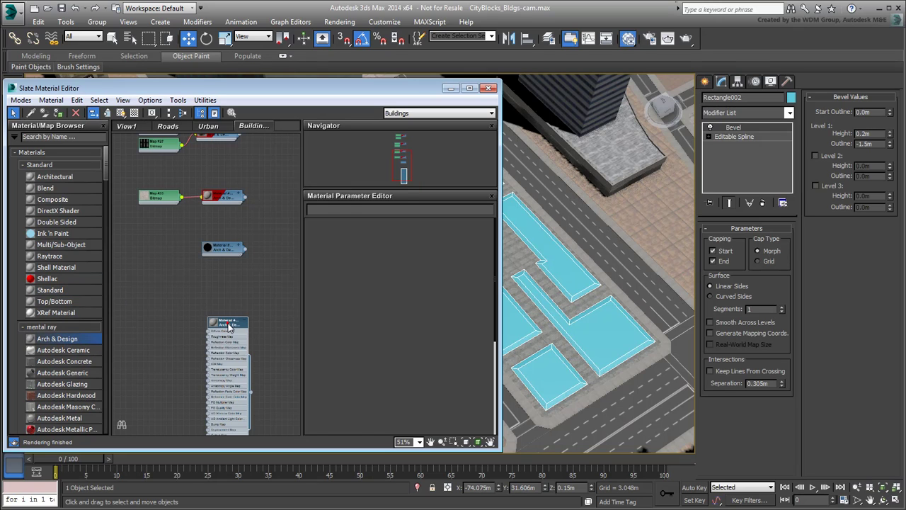
pyautogui.click(484, 235)
pyautogui.click(439, 255)
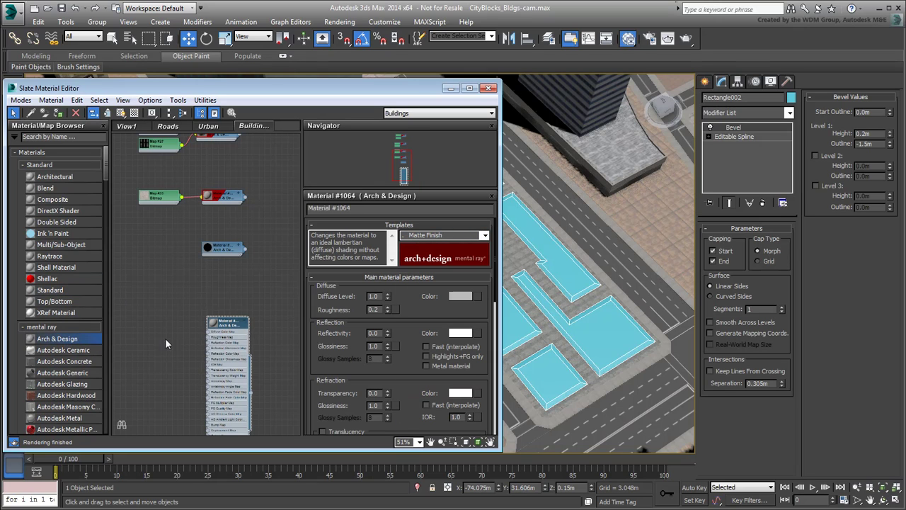
# Load grass.jpg as a bitmap map into the new material
pyautogui.scroll(2, 165, 338)
pyautogui.scroll(1, 194, 340)
pyautogui.moveTo(222, 324); pyautogui.dragTo(177, 309)
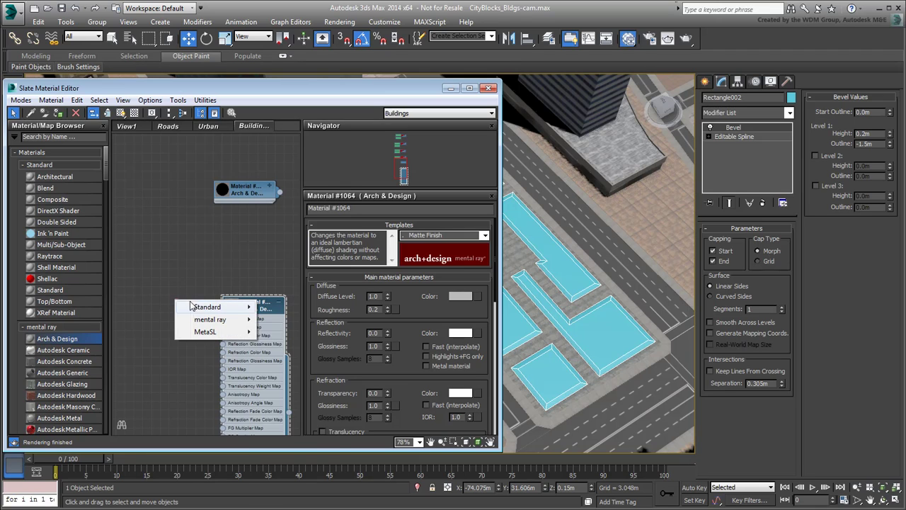
pyautogui.click(277, 188)
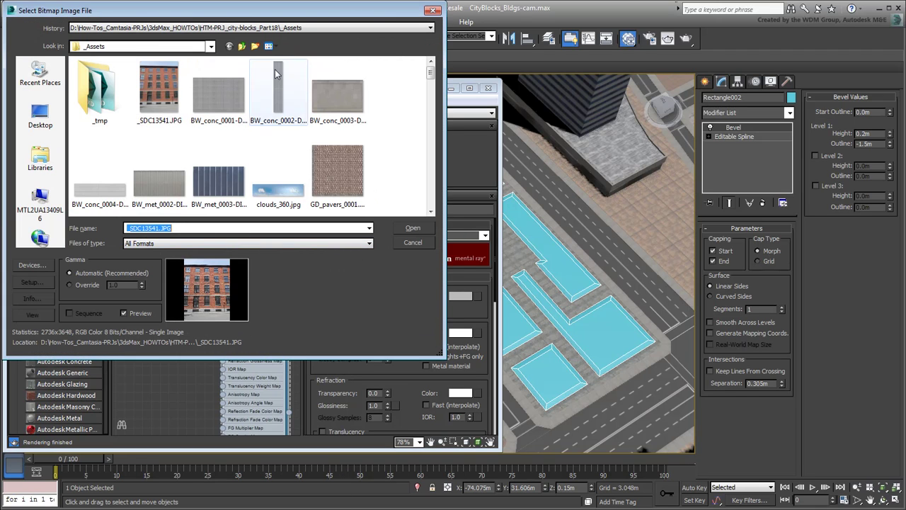
pyautogui.moveTo(429, 72); pyautogui.dragTo(430, 91)
pyautogui.click(100, 135)
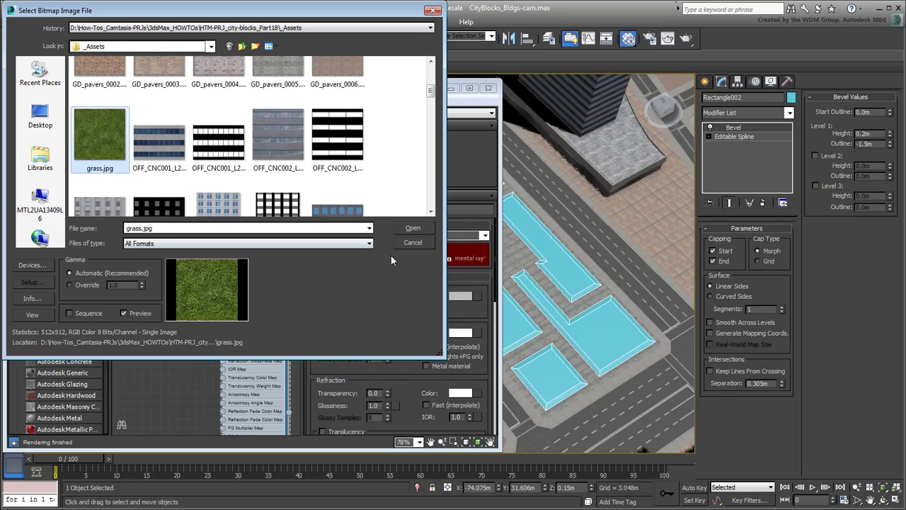
pyautogui.click(414, 229)
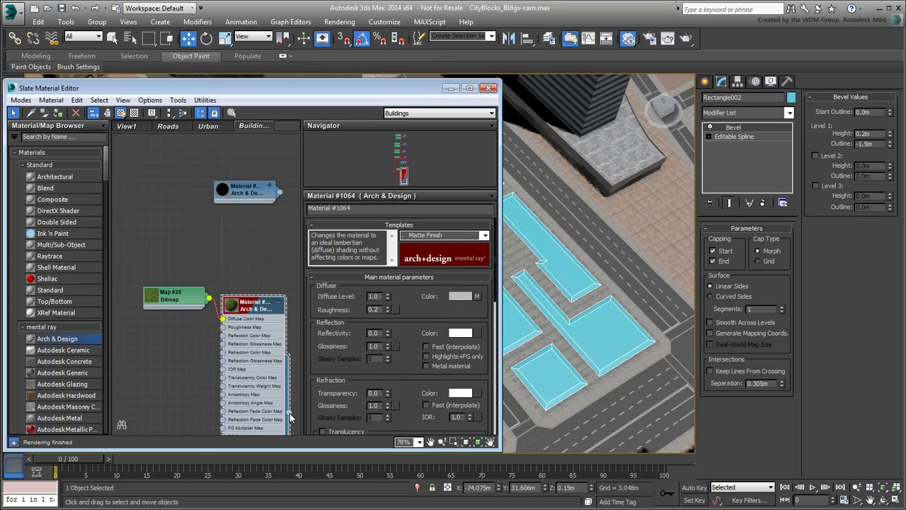
# Assign the grass material to the lawn shapes and zoom in on them
pyautogui.moveTo(290, 418); pyautogui.dragTo(590, 340)
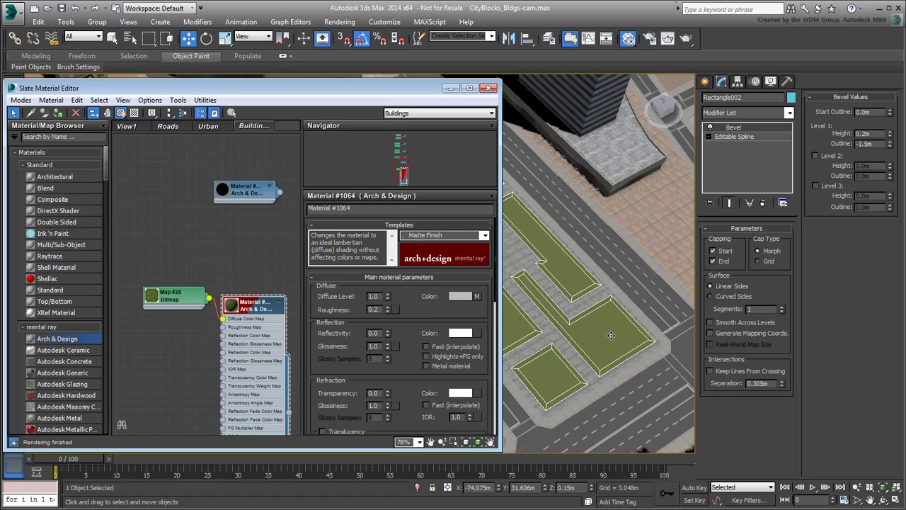
pyautogui.scroll(3, 611, 335)
pyautogui.moveTo(611, 335); pyautogui.dragTo(574, 172, button='middle')
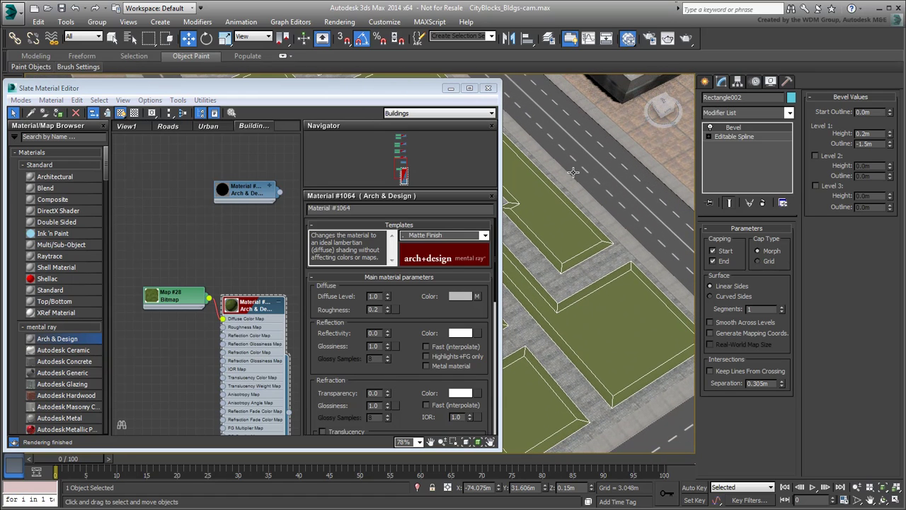
# Add a UVW Map modifier sized 10 × 10 m with Real-World Map Size enabled
pyautogui.click(787, 113)
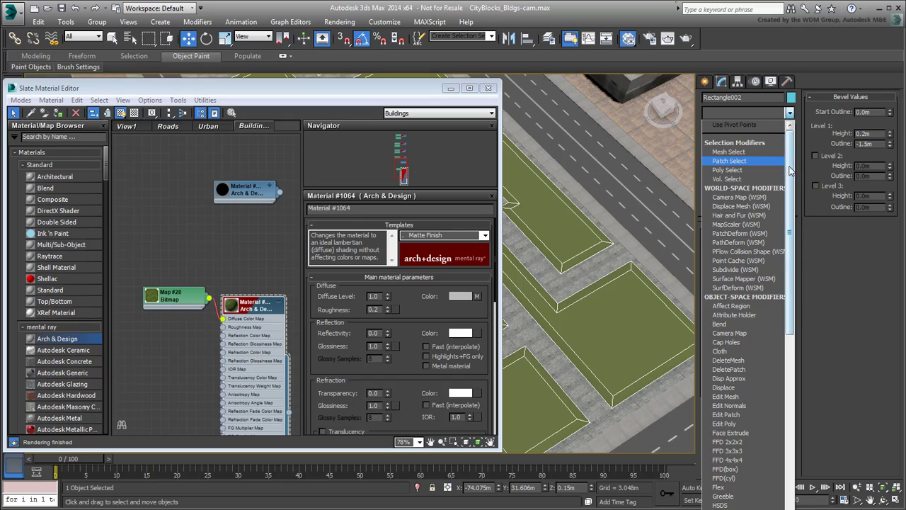
pyautogui.moveTo(790, 170); pyautogui.dragTo(789, 425)
pyautogui.click(731, 497)
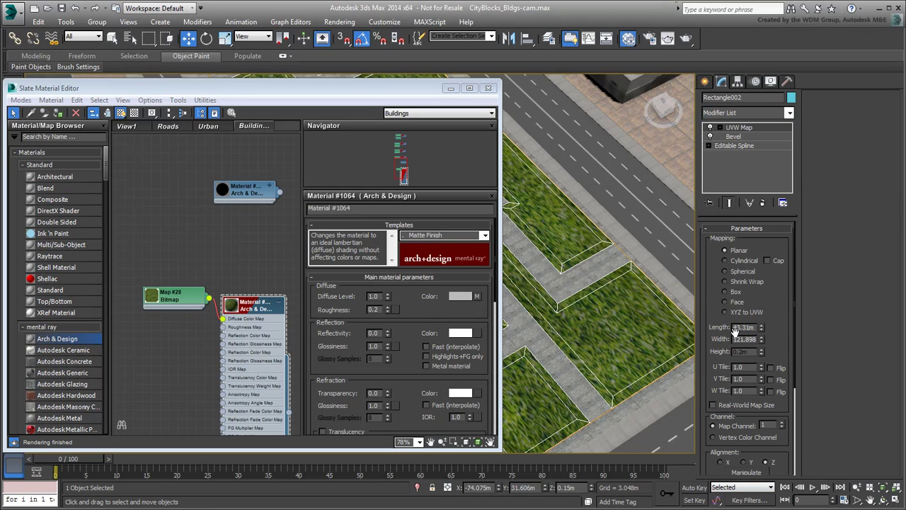
pyautogui.moveTo(758, 328); pyautogui.dragTo(721, 329)
pyautogui.write('10')
pyautogui.press('Tab')
pyautogui.write('10')
pyautogui.press('Return')
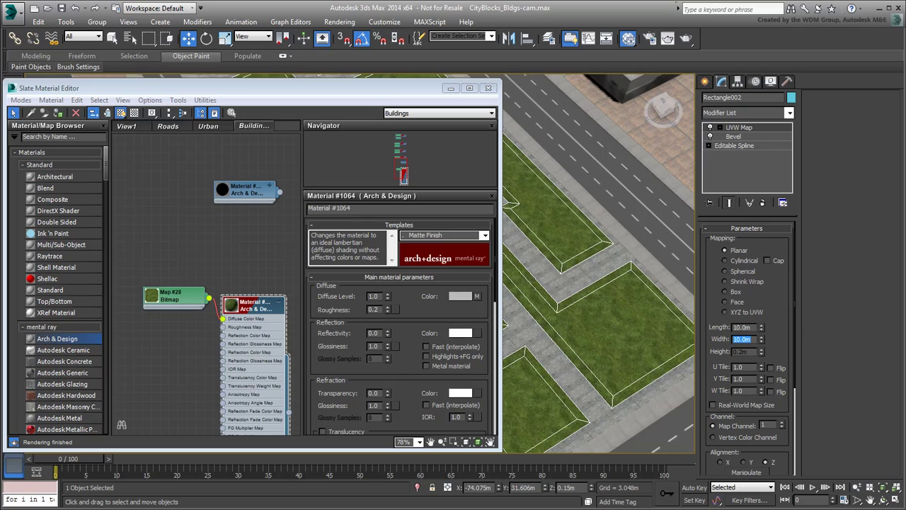
pyautogui.click(713, 405)
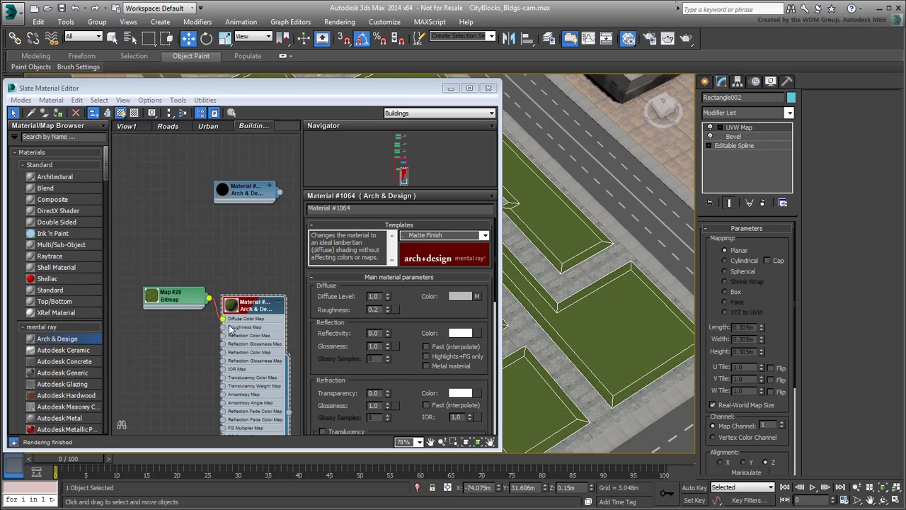
# Turn on real-world scale in the grass bitmap and set its size to 10 m × 10 m
pyautogui.doubleClick(170, 296)
pyautogui.click(315, 262)
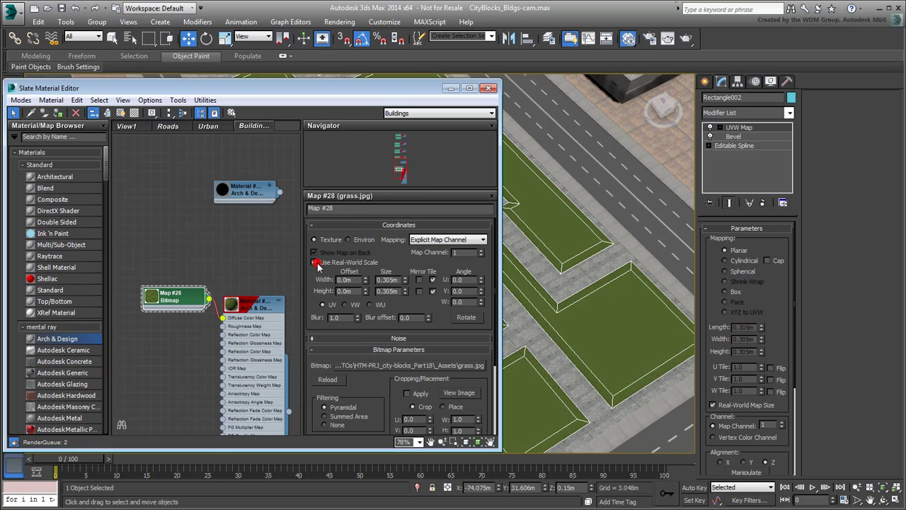
pyautogui.doubleClick(389, 279)
pyautogui.write('10')
pyautogui.press('Tab')
pyautogui.write('10')
pyautogui.press('Return')
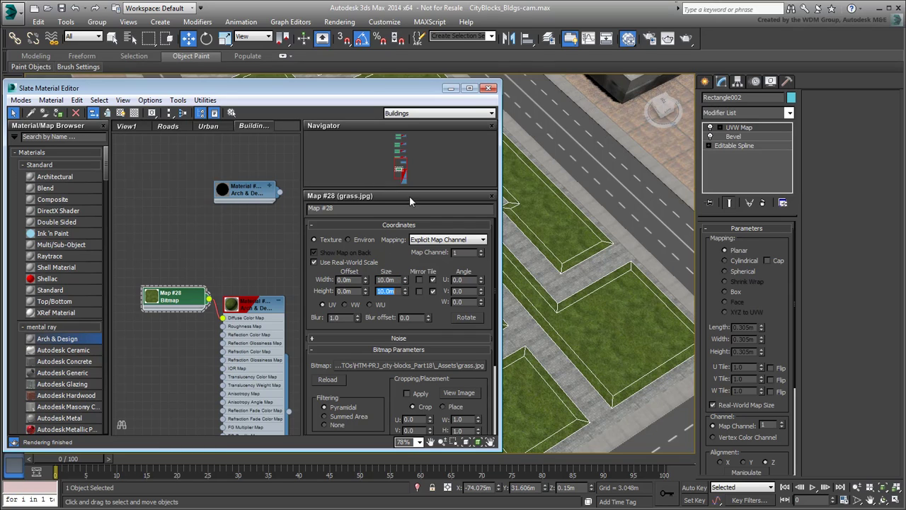
# Close the Material Editor and orbit the view so the plaza runs vertically
pyautogui.click(488, 88)
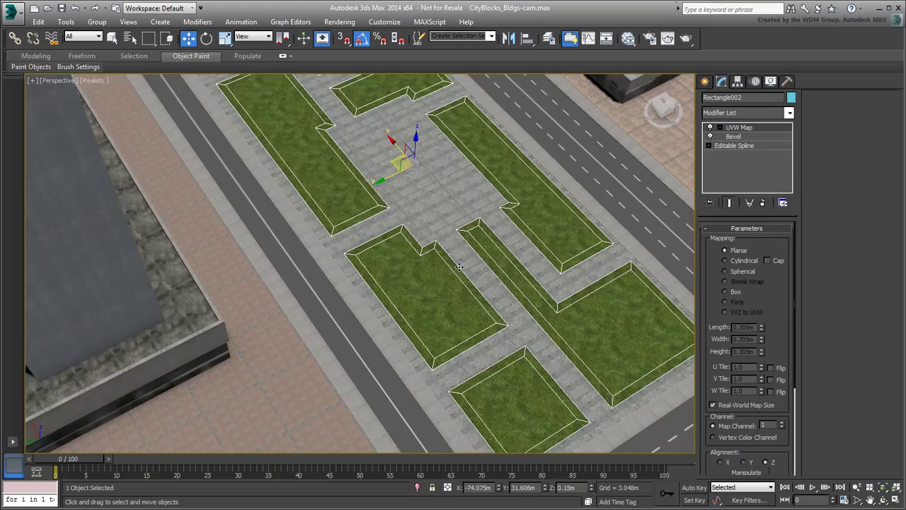
pyautogui.scroll(-3, 459, 267)
pyautogui.scroll(-3, 448, 297)
pyautogui.scroll(-2, 445, 327)
pyautogui.keyDown('alt'); pyautogui.moveTo(444, 327); pyautogui.dragTo(429, 347, button='middle'); pyautogui.keyUp('alt')
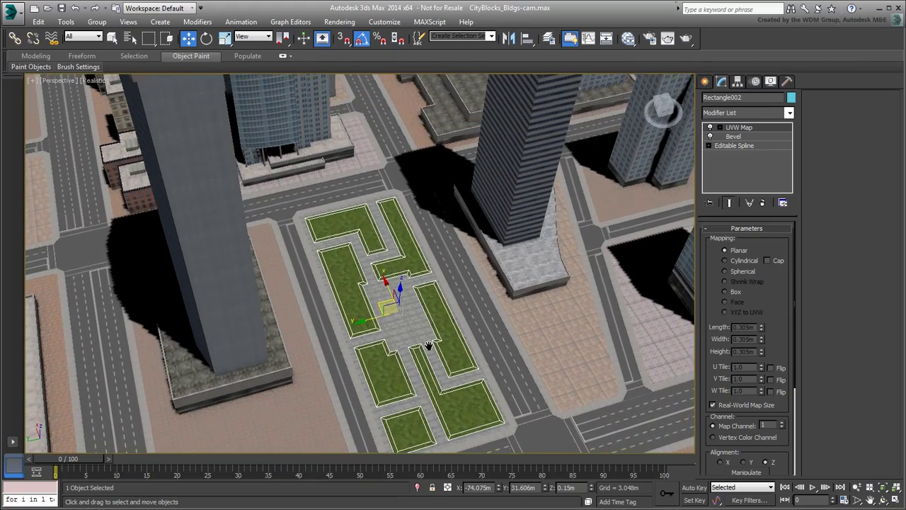
pyautogui.scroll(2, 461, 336)
pyautogui.scroll(-1, 461, 335)
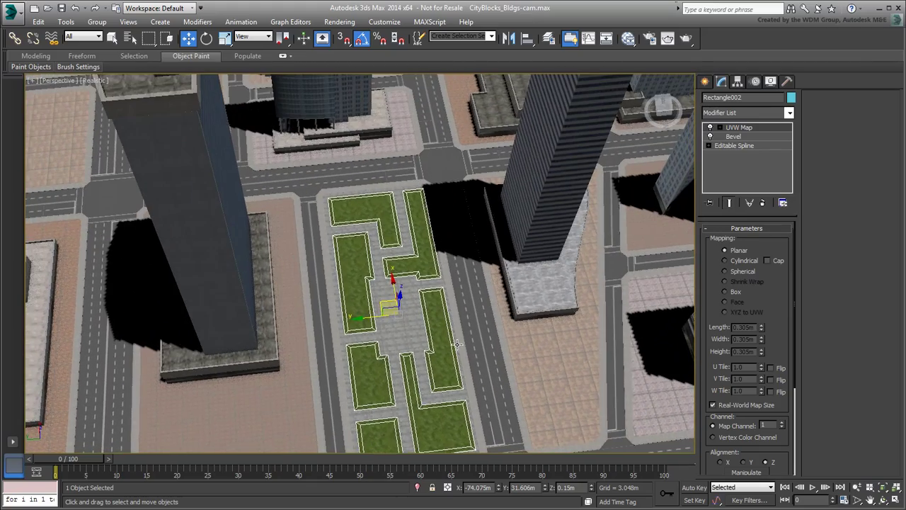
# Place a target camera aimed across the street toward the plaza
pyautogui.click(708, 82)
pyautogui.click(747, 100)
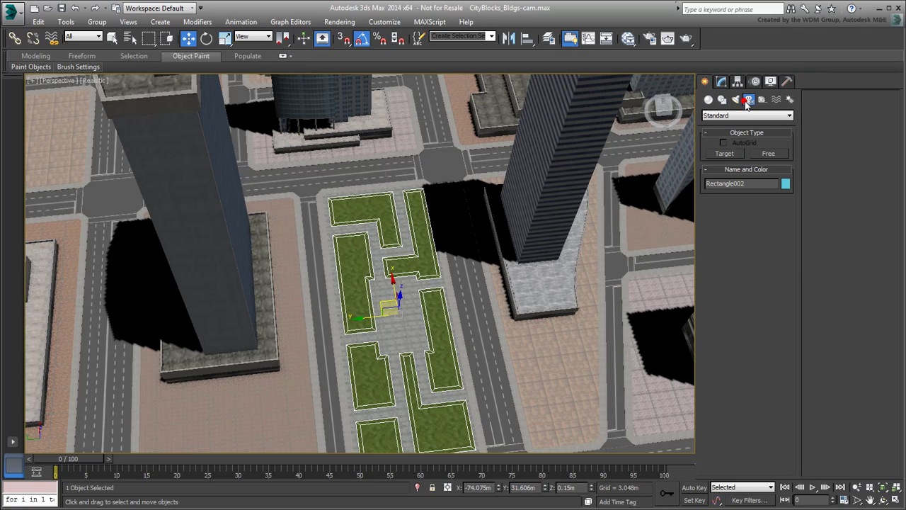
pyautogui.click(725, 154)
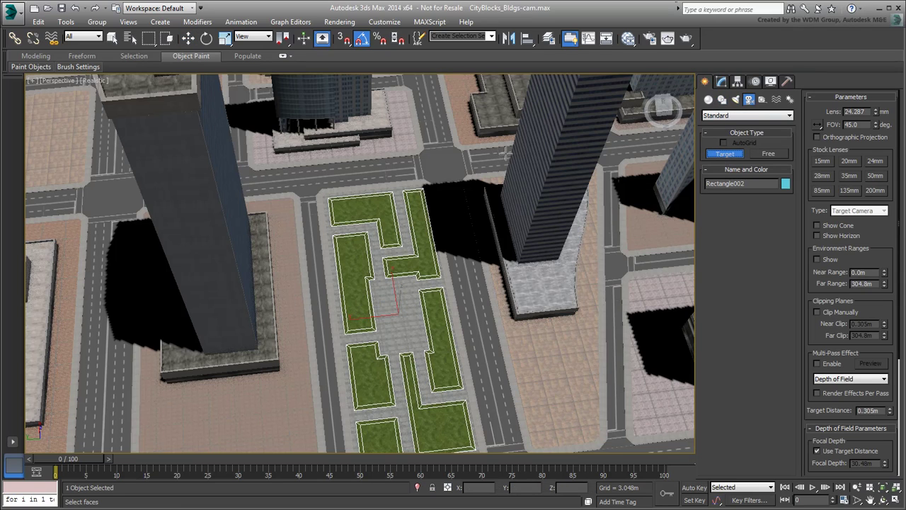
pyautogui.moveTo(504, 151); pyautogui.dragTo(359, 164)
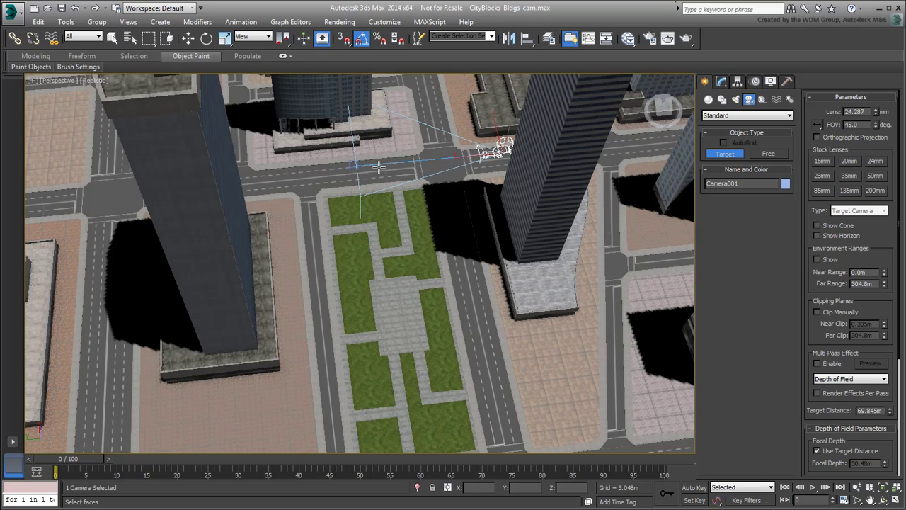
pyautogui.press('w')
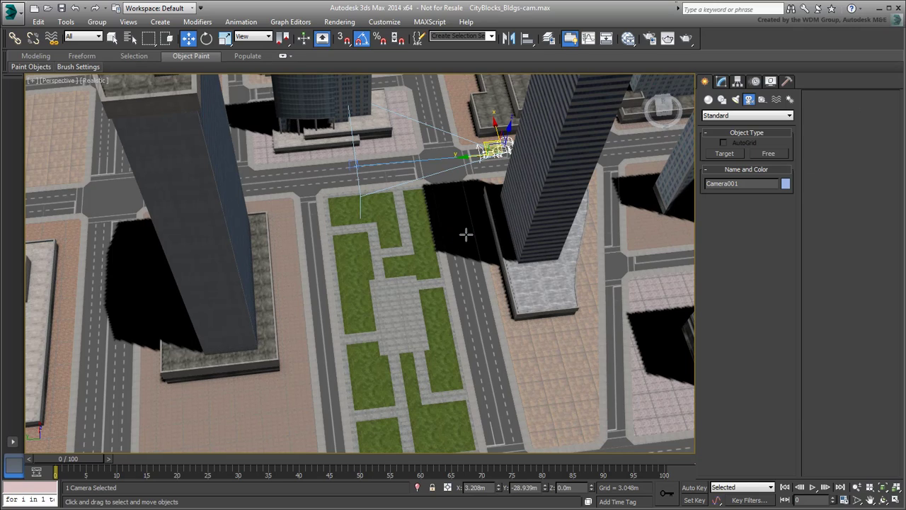
# Raise Camera001 to Z 1.8 m and look through it with C
pyautogui.click(577, 487)
pyautogui.write('1')
pyautogui.write('.8')
pyautogui.press('Return')
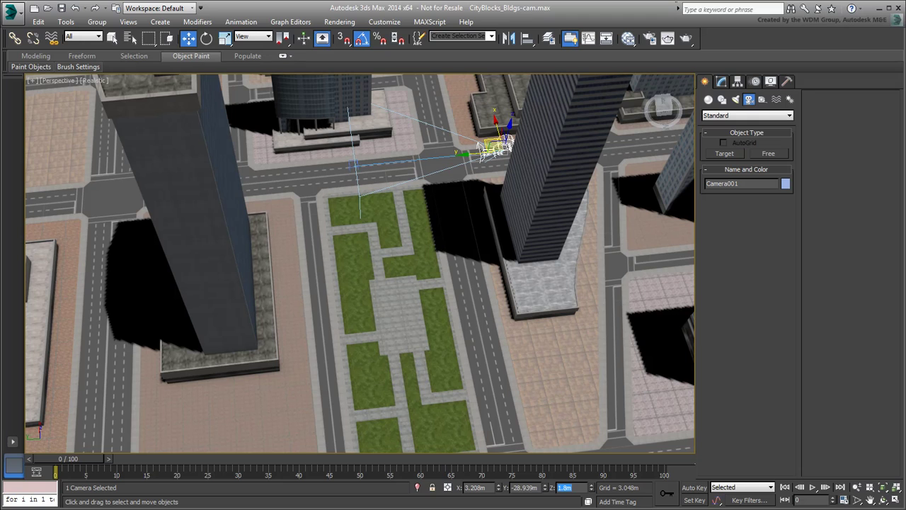
pyautogui.moveTo(371, 296); pyautogui.dragTo(371, 278, button='middle')
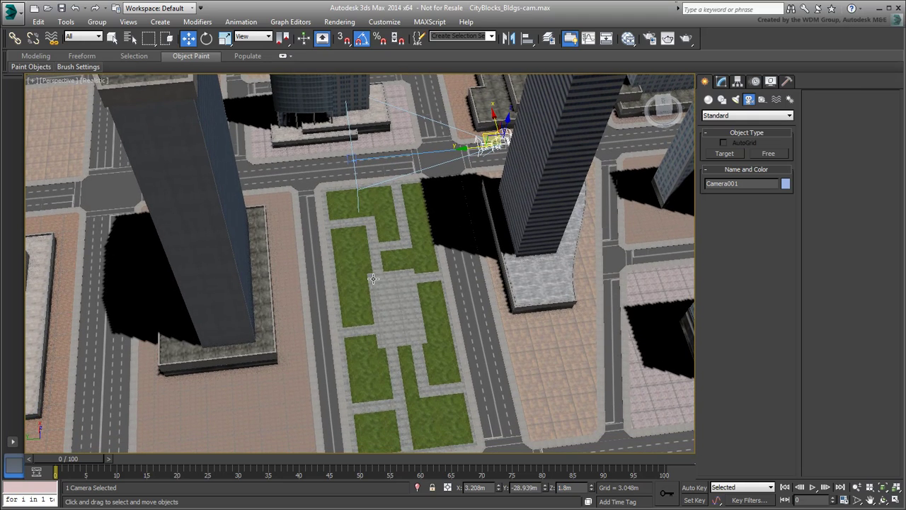
pyautogui.press('c')
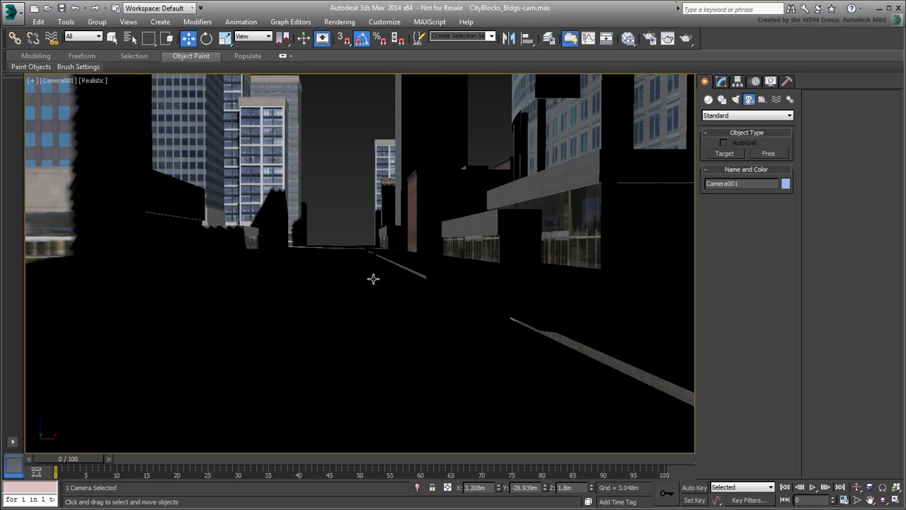
# Illuminate the Camera001 viewport with scene lights and render a production frame
pyautogui.click(95, 82)
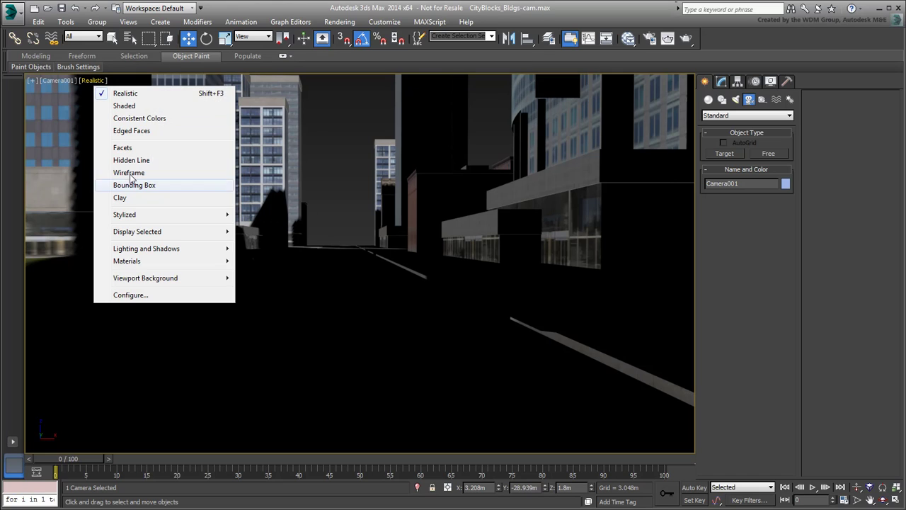
pyautogui.moveTo(147, 249)
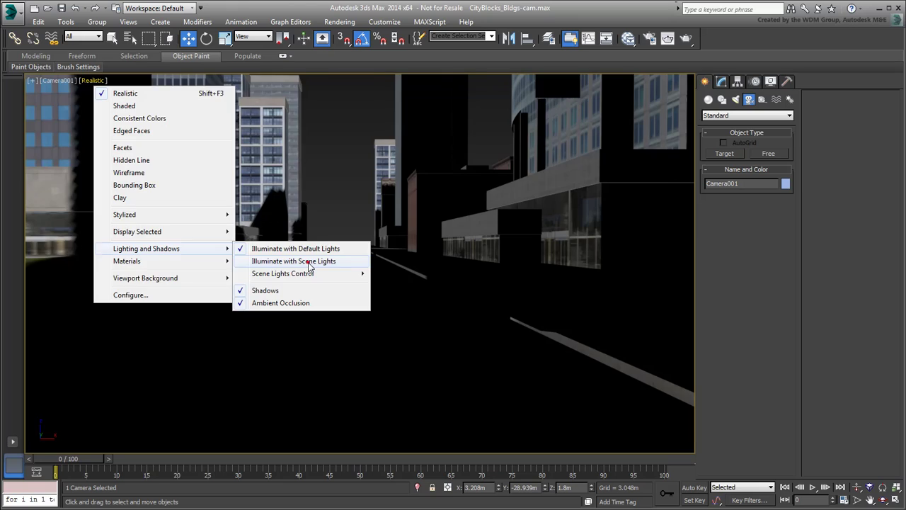
pyautogui.click(309, 261)
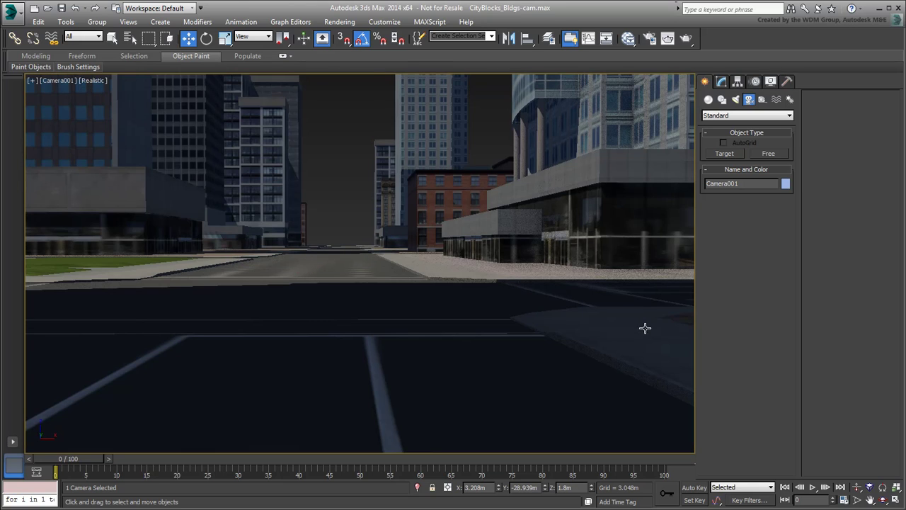
pyautogui.click(687, 39)
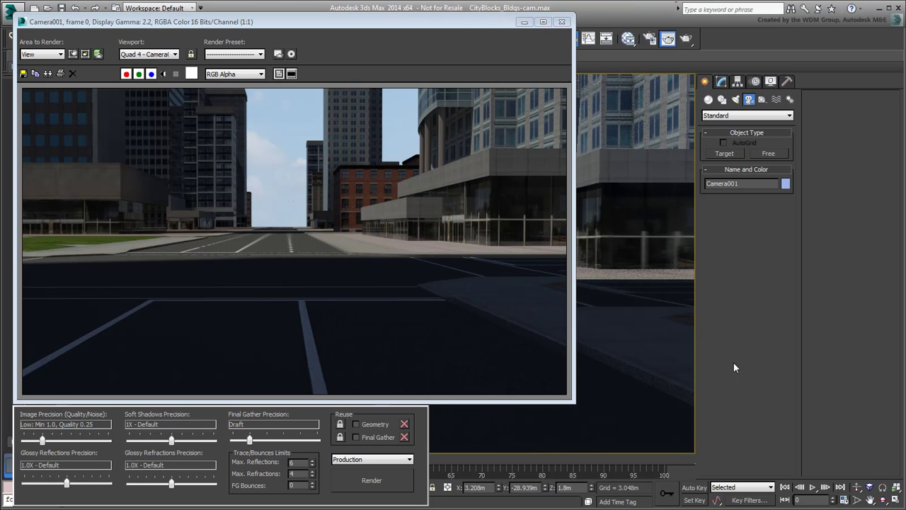
# Set Exposure Value to 13.0 in Environment and Effects and re-render the frame
pyautogui.click(289, 54)
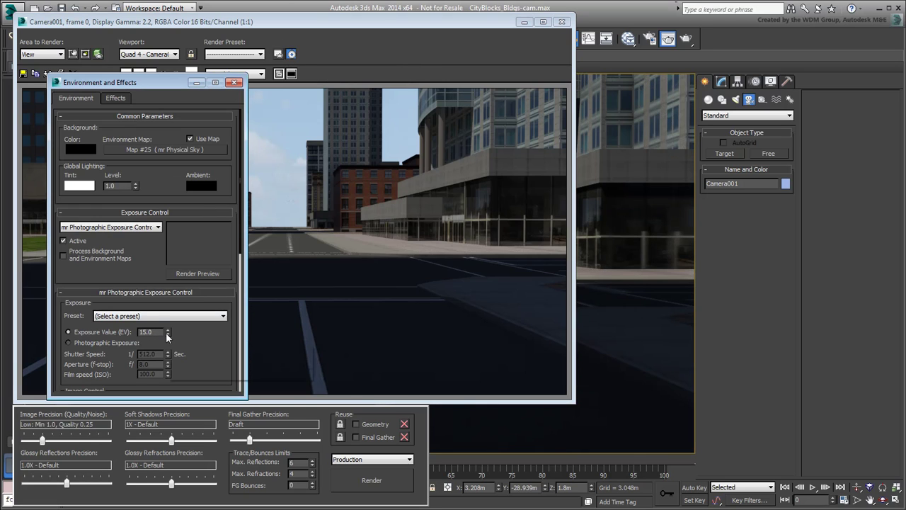
pyautogui.click(167, 334)
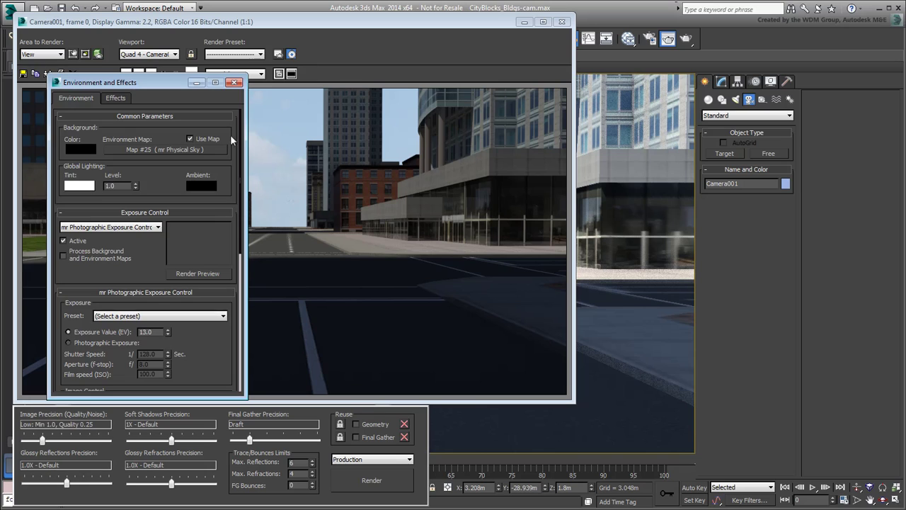
pyautogui.click(235, 82)
pyautogui.click(369, 484)
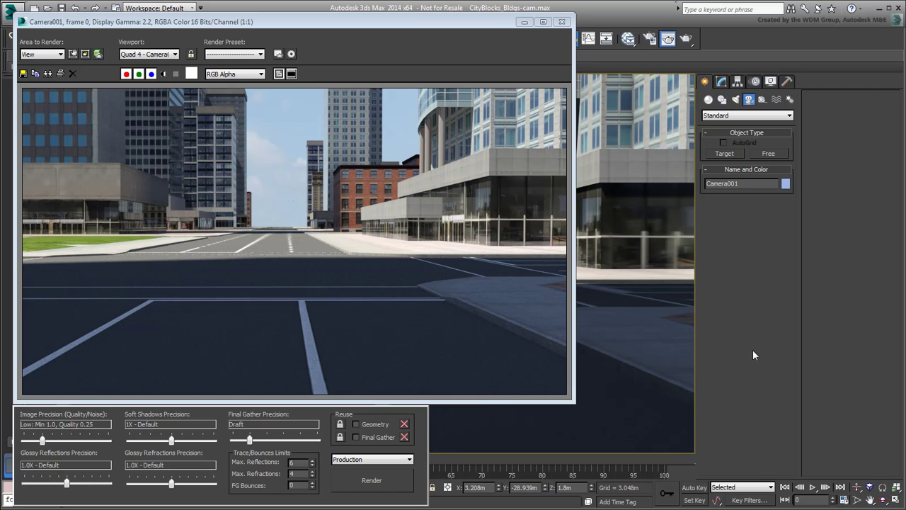
# Turn on Render Hidden Geometry in Render Setup and render the frame again
pyautogui.click(647, 38)
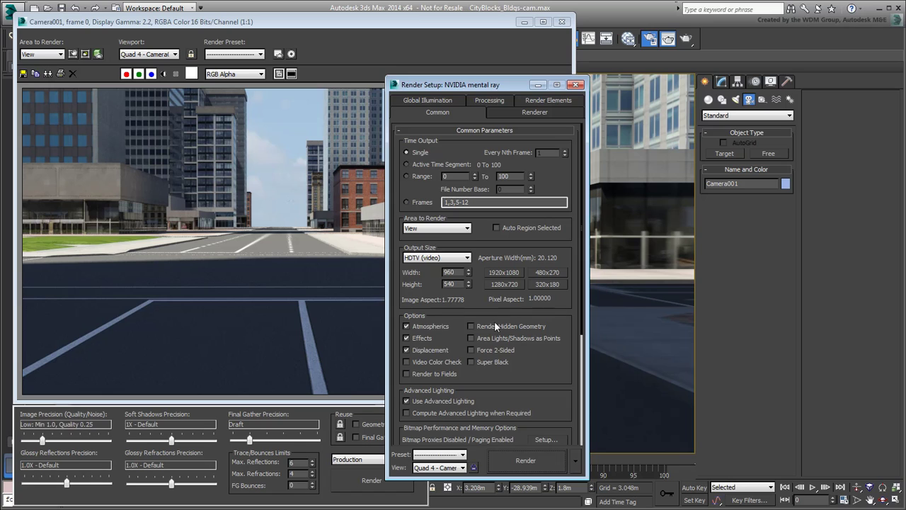
pyautogui.click(471, 326)
pyautogui.click(576, 84)
pyautogui.click(372, 480)
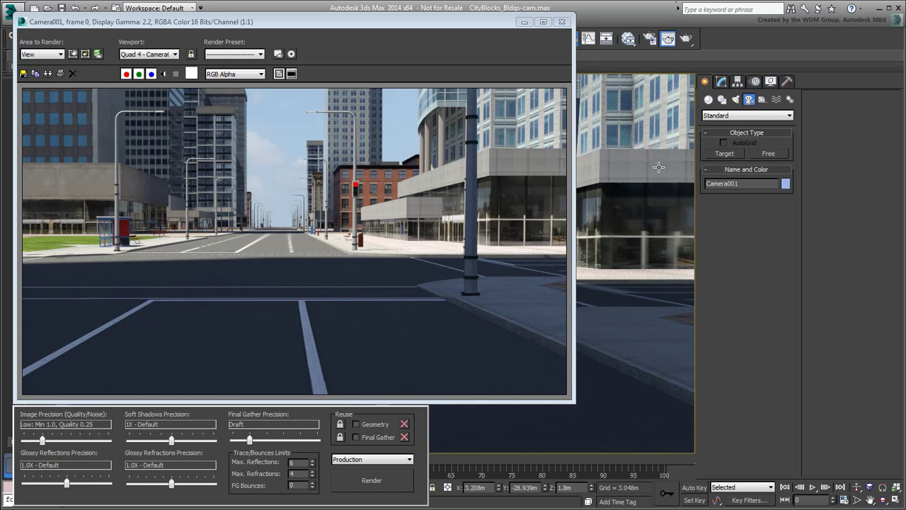
# Close the rendered frame and return to the four-viewport layout, zoomed in
pyautogui.click(563, 23)
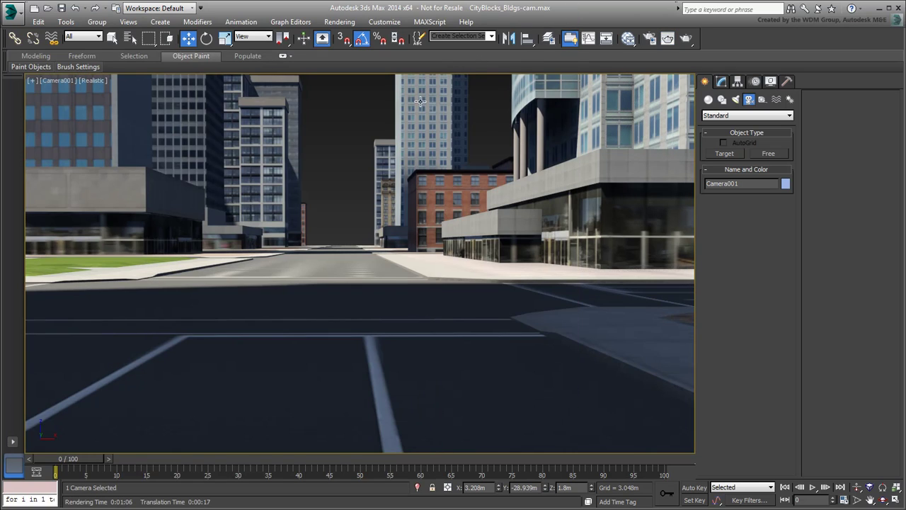
pyautogui.hotkey('alt', 'w')
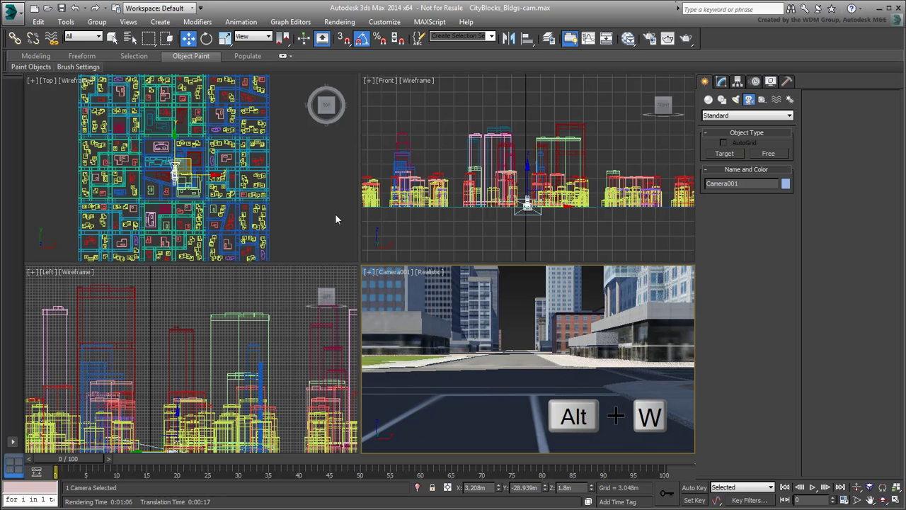
pyautogui.scroll(3, 179, 170)
pyautogui.scroll(5, 178, 174)
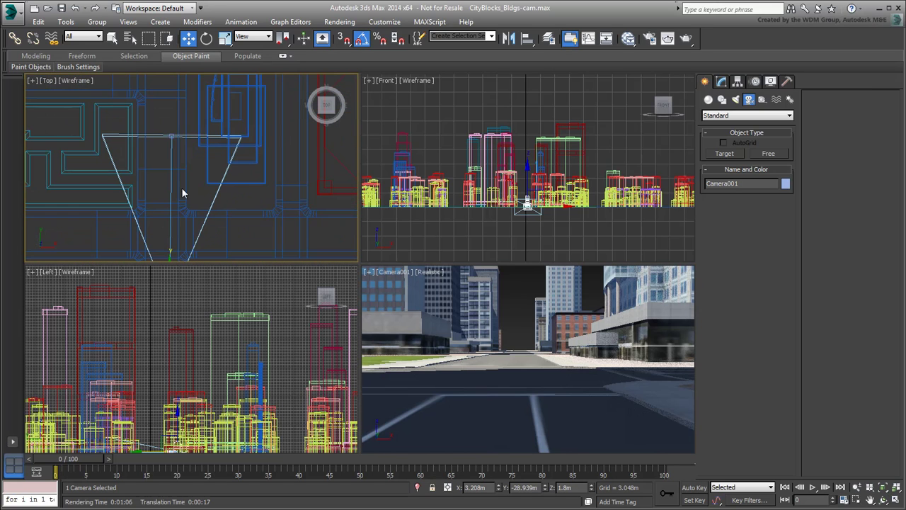
pyautogui.scroll(3, 521, 186)
pyautogui.scroll(3, 528, 180)
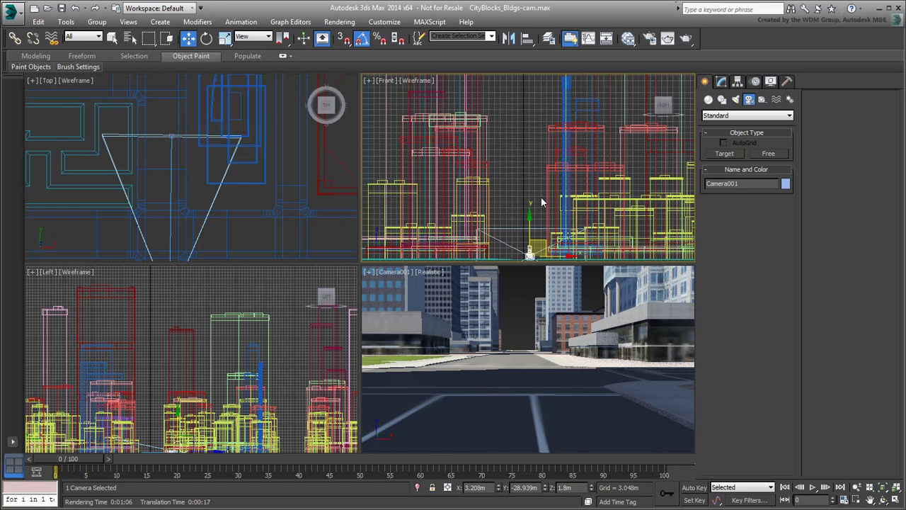
pyautogui.scroll(3, 529, 175)
pyautogui.scroll(-2, 529, 175)
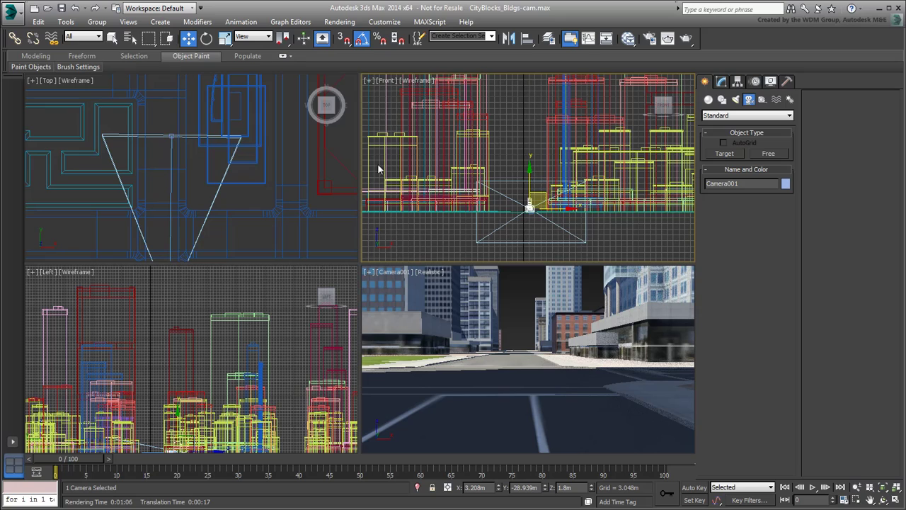
# Swing Camera001.Target right and raise it toward the towers, then render the camera view
pyautogui.click(172, 135)
pyautogui.moveTo(172, 136); pyautogui.dragTo(225, 132)
pyautogui.moveTo(546, 170)
pyautogui.mouseDown(button='middle')
pyautogui.moveTo(532, 212)
pyautogui.moveTo(534, 201)
pyautogui.mouseUp(button='middle')
pyautogui.moveTo(535, 201); pyautogui.dragTo(531, 79)
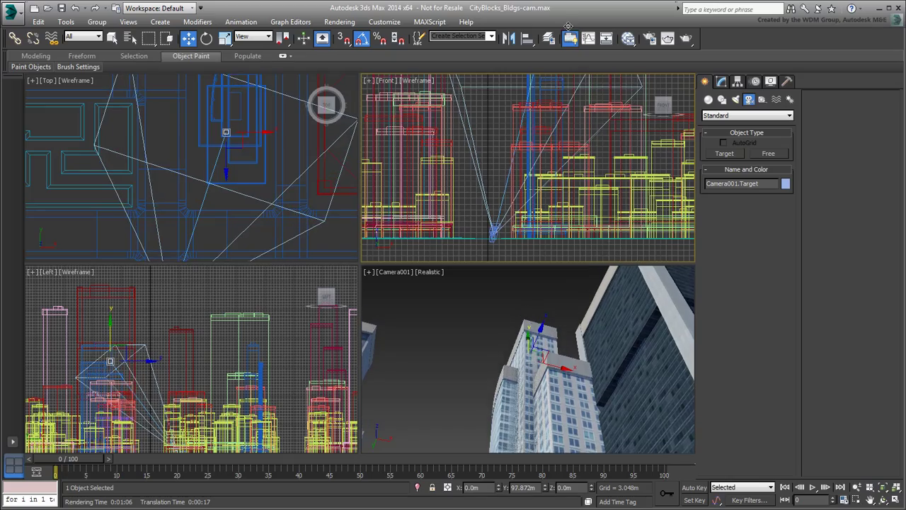
pyautogui.moveTo(240, 126); pyautogui.dragTo(297, 145)
pyautogui.moveTo(540, 71); pyautogui.dragTo(568, 131, button='middle')
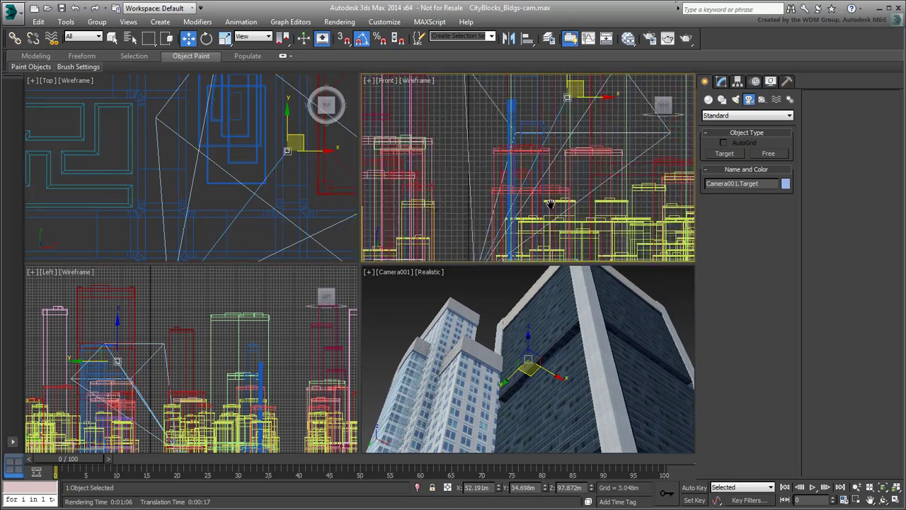
pyautogui.moveTo(569, 120); pyautogui.dragTo(575, 104)
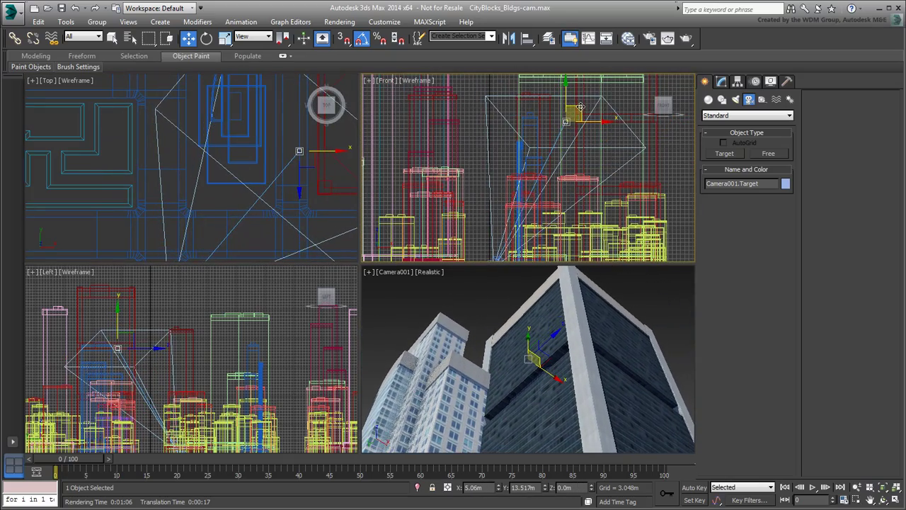
pyautogui.rightClick(671, 305)
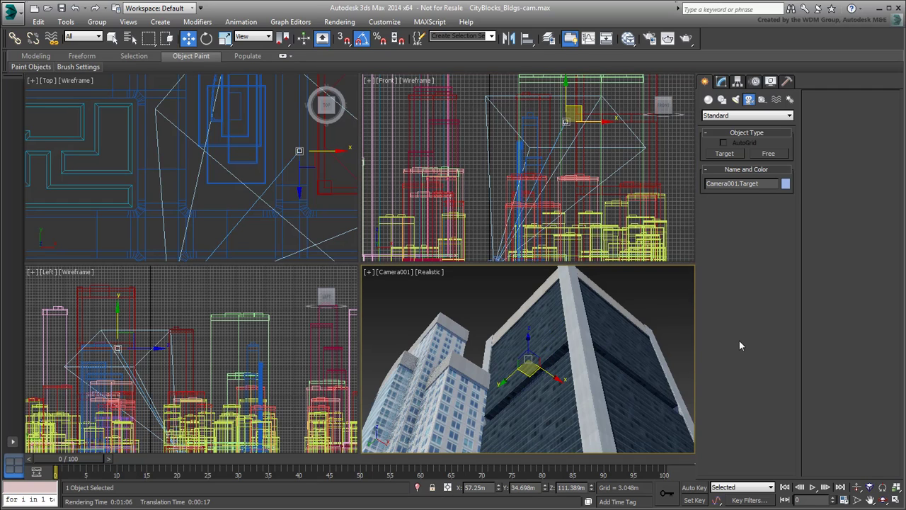
pyautogui.click(686, 38)
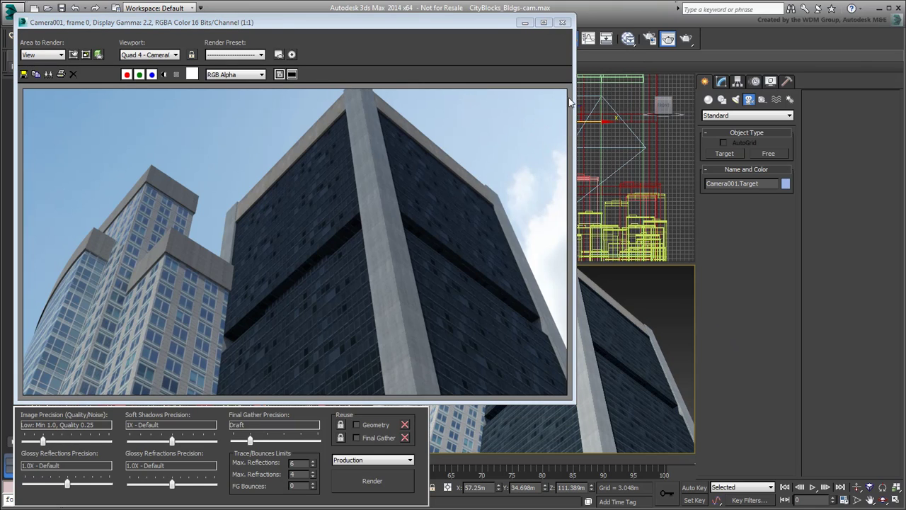
# Close the render and unhide Compass001 and Daylight001 through Unhide by Name
pyautogui.click(562, 22)
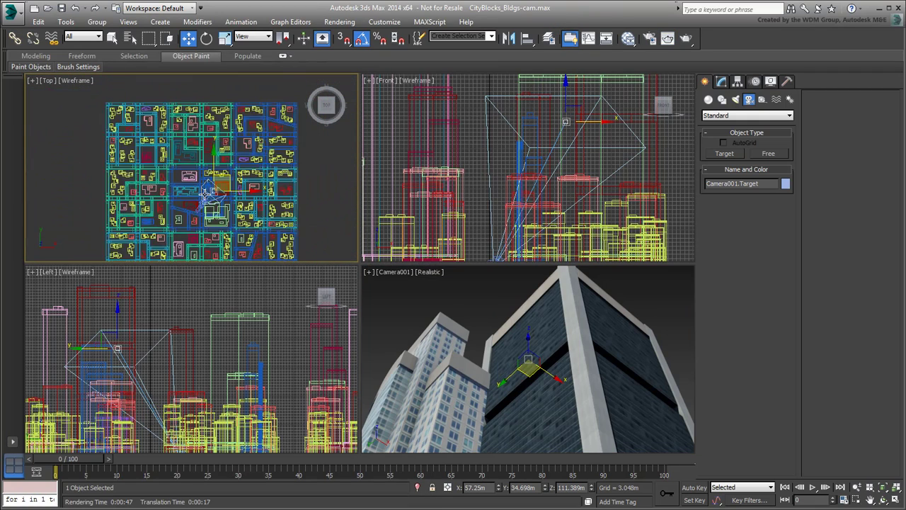
pyautogui.scroll(-5, 209, 192)
pyautogui.rightClick(121, 156)
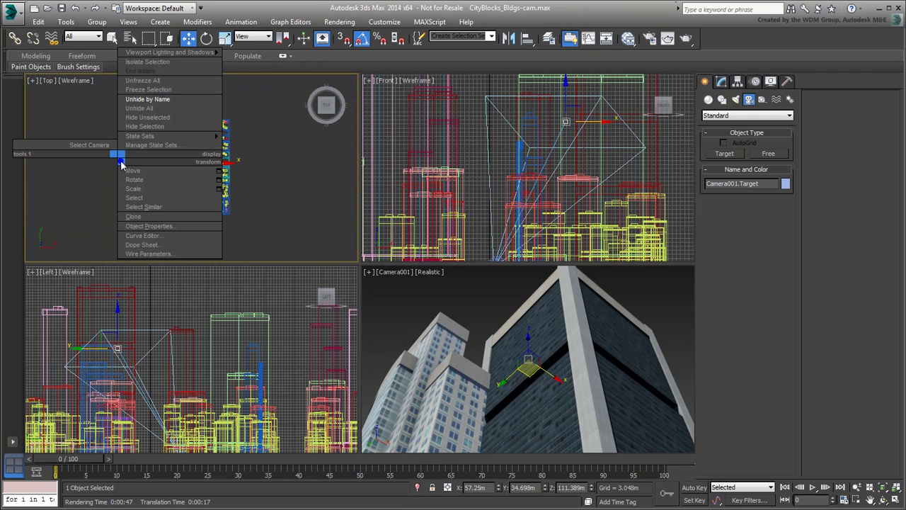
pyautogui.click(147, 99)
pyautogui.click(76, 182)
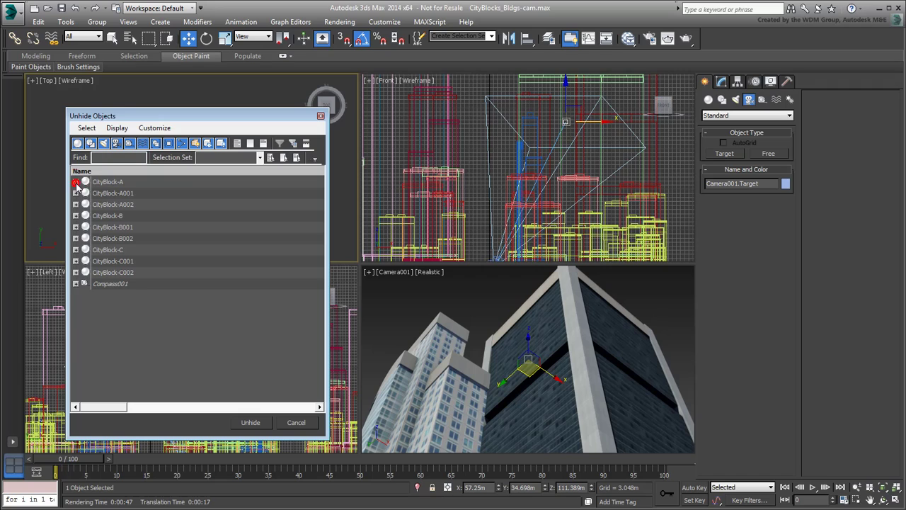
pyautogui.click(76, 283)
pyautogui.doubleClick(110, 283)
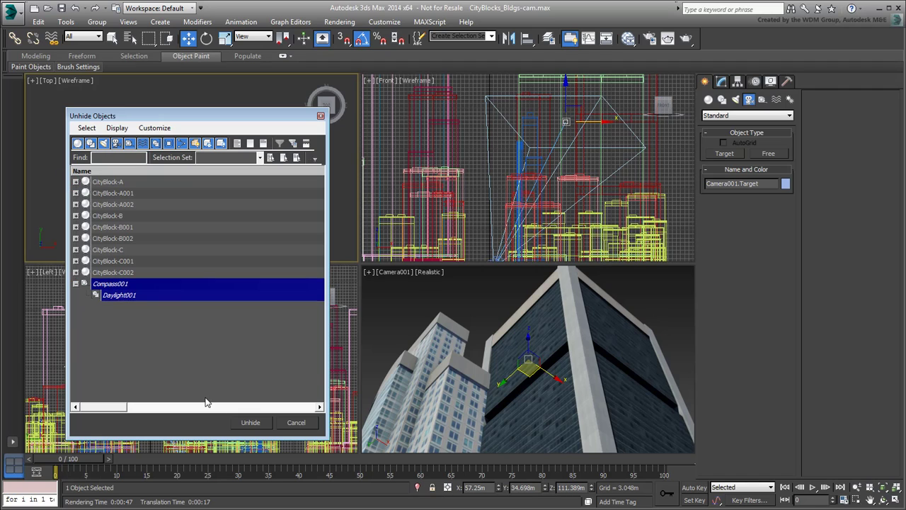
pyautogui.click(250, 422)
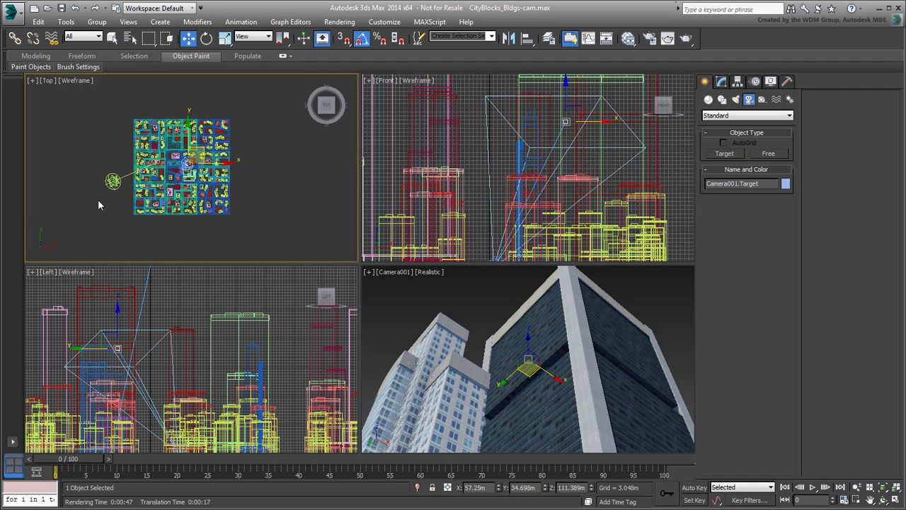
# Turn the daylight's North Direction to 275° and render the Camera001 view
pyautogui.click(114, 182)
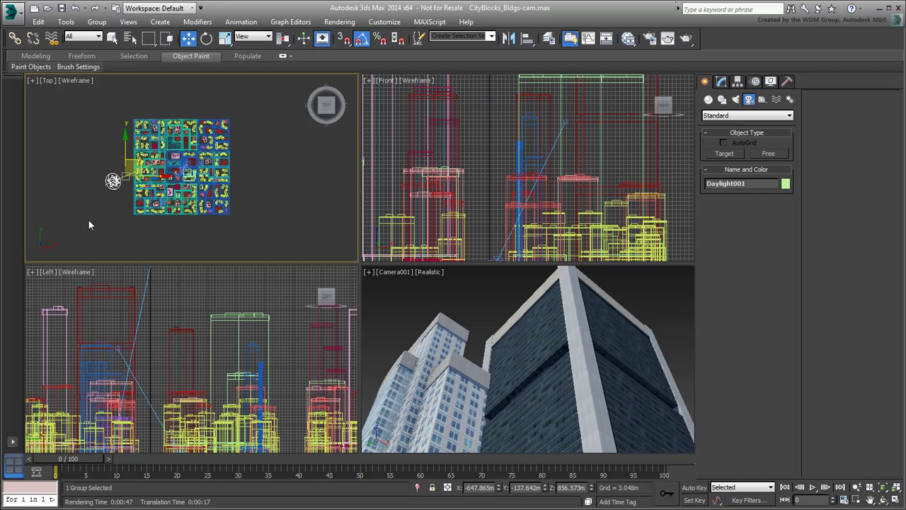
pyautogui.click(755, 82)
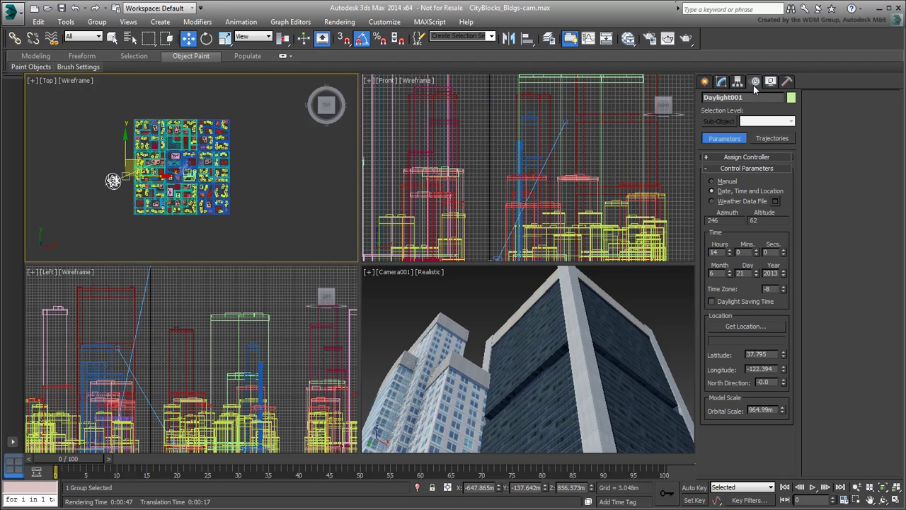
pyautogui.moveTo(784, 383)
pyautogui.mouseDown()
pyautogui.moveTo(799, 225)
pyautogui.moveTo(833, 267)
pyautogui.mouseUp()
pyautogui.rightClick(670, 316)
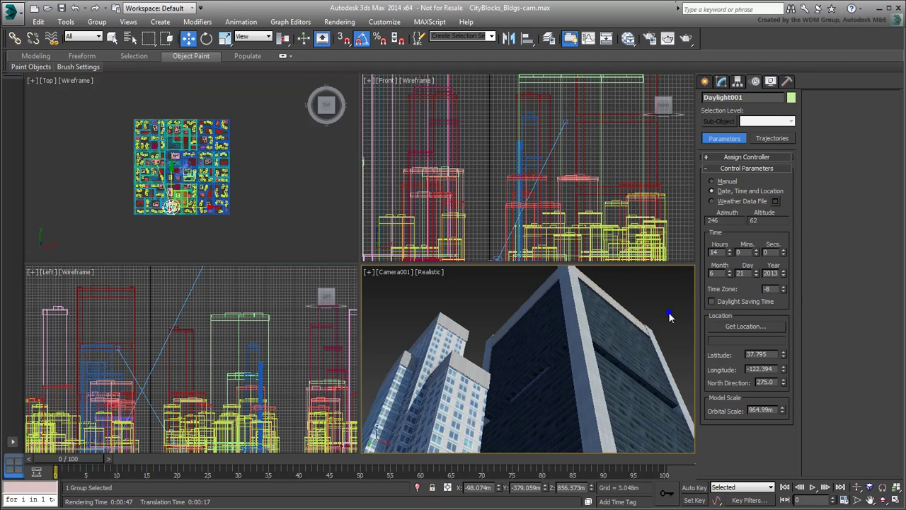
pyautogui.click(687, 39)
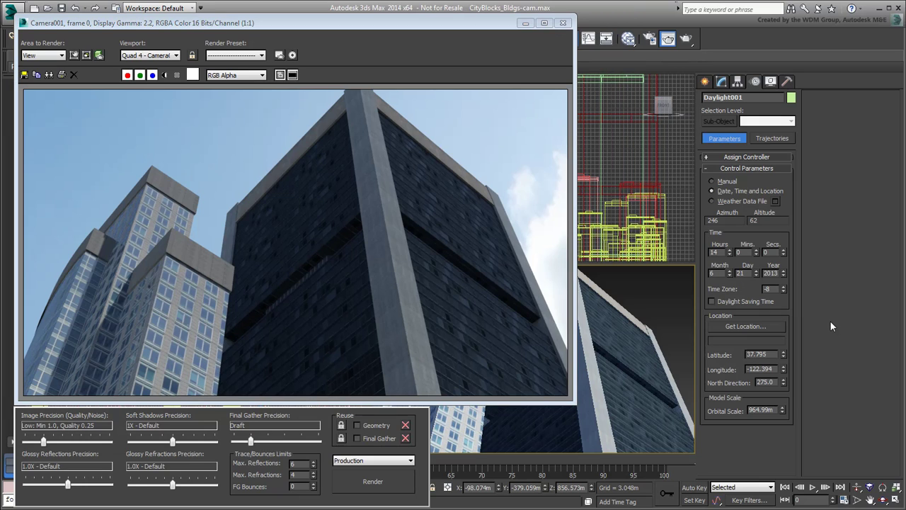
# Close the render window and zoom and pan the Top view toward the camera
pyautogui.click(563, 23)
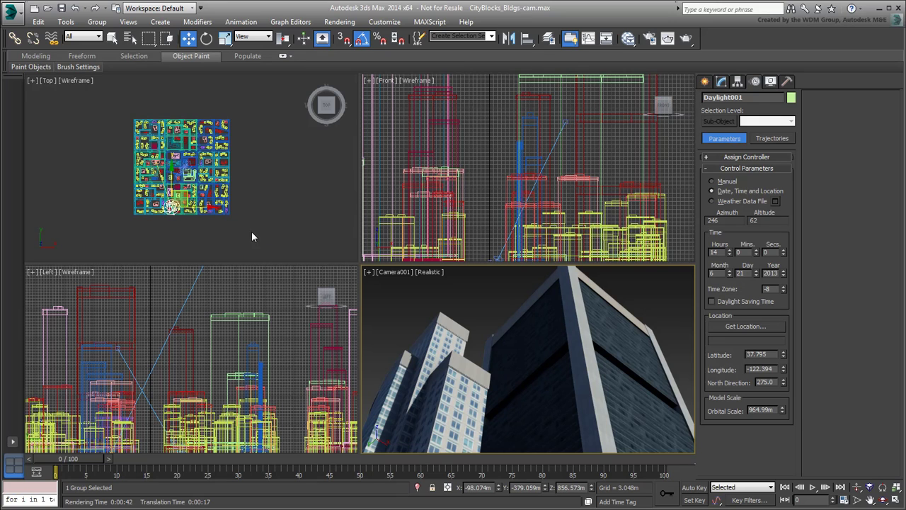
pyautogui.scroll(5, 184, 170)
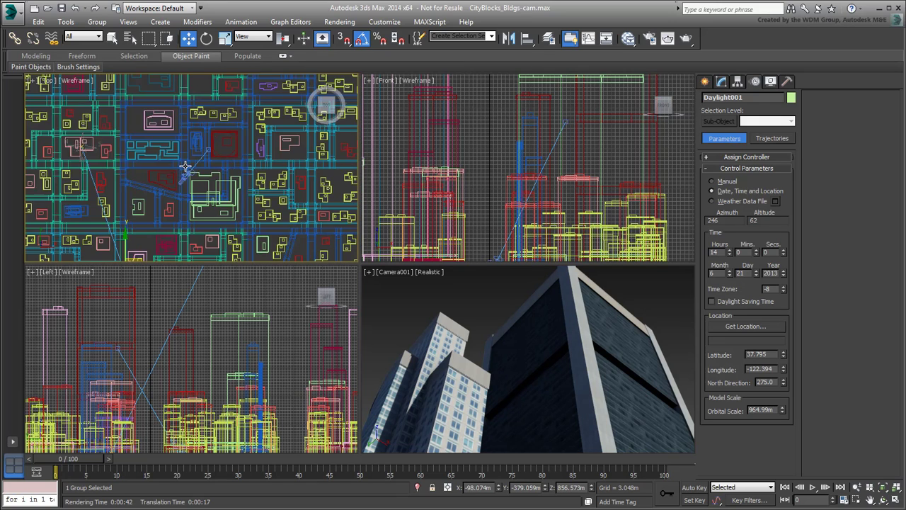
pyautogui.moveTo(185, 168)
pyautogui.mouseDown(button='middle')
pyautogui.moveTo(195, 175)
pyautogui.moveTo(190, 197)
pyautogui.mouseUp(button='middle')
pyautogui.moveTo(496, 212); pyautogui.dragTo(501, 187, button='middle')
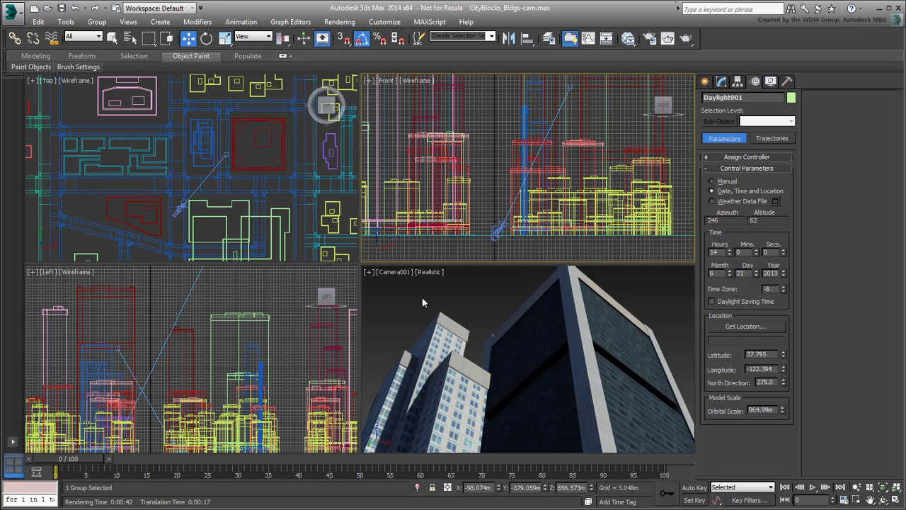
# Set the animation length to 600 frames in Time Configuration
pyautogui.click(844, 500)
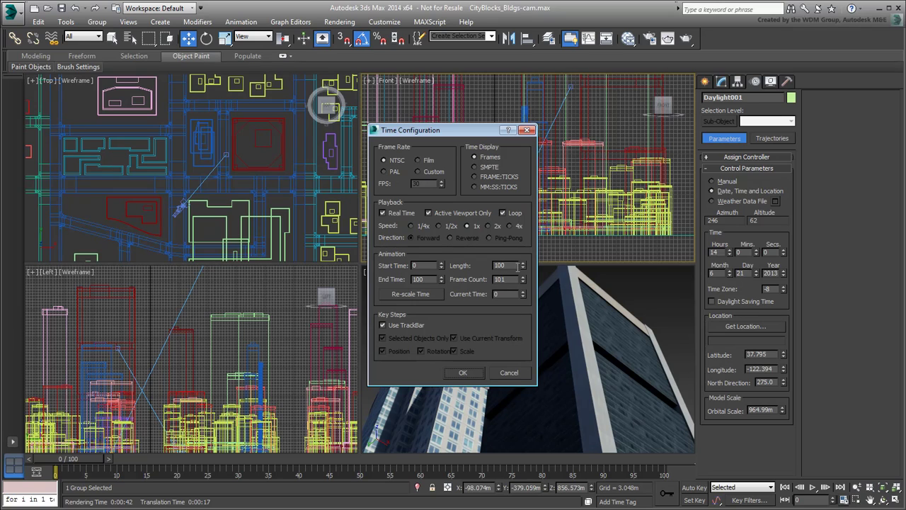
pyautogui.moveTo(517, 265); pyautogui.dragTo(478, 266)
pyautogui.write('0')
pyautogui.press('Return')
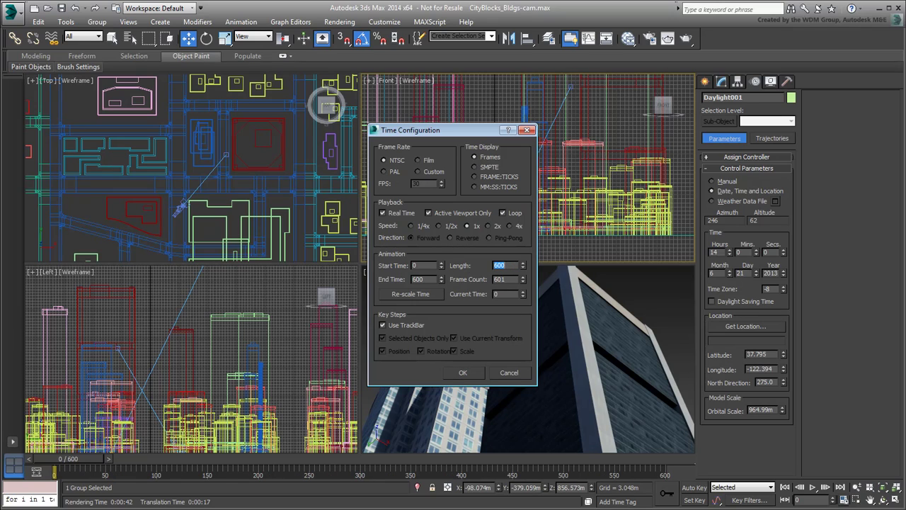
pyautogui.click(462, 374)
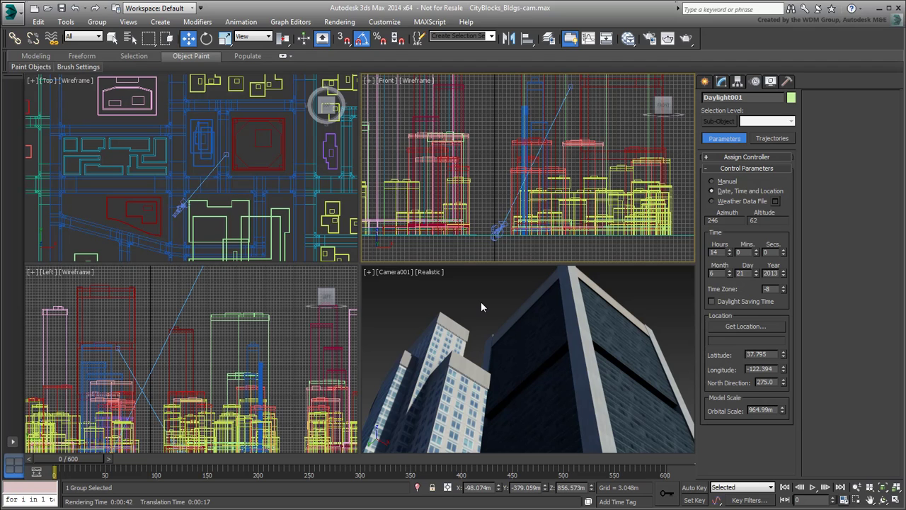
# Reposition the plan and front views and switch on Auto Key
pyautogui.moveTo(236, 198); pyautogui.dragTo(218, 200, button='middle')
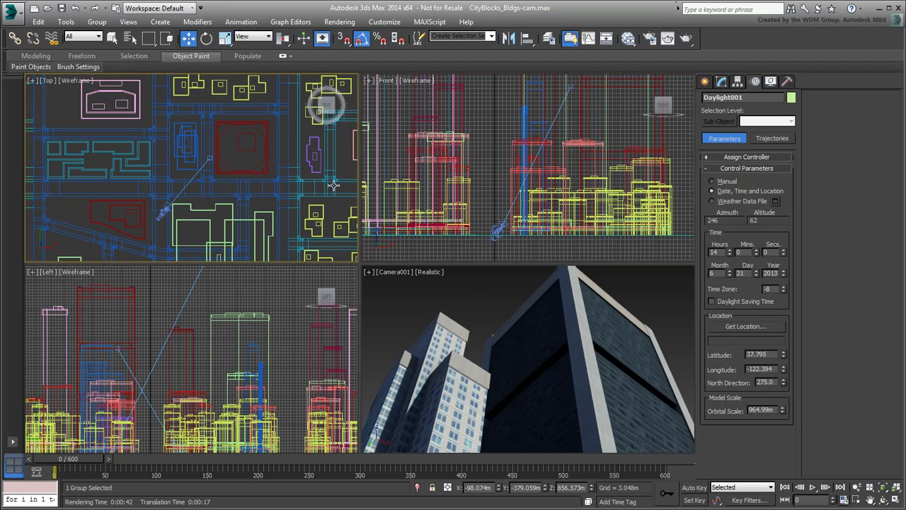
pyautogui.moveTo(542, 173)
pyautogui.mouseDown(button='middle')
pyautogui.moveTo(565, 191)
pyautogui.moveTo(582, 186)
pyautogui.mouseUp(button='middle')
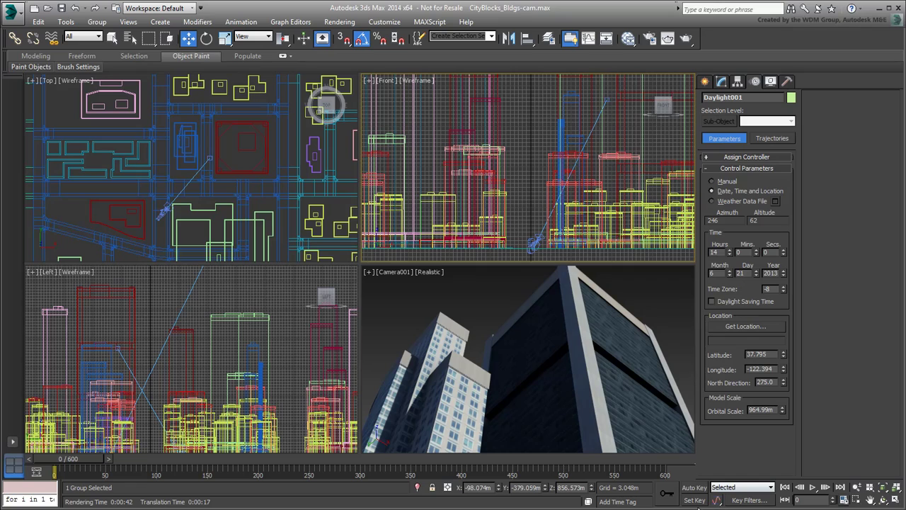
pyautogui.click(692, 488)
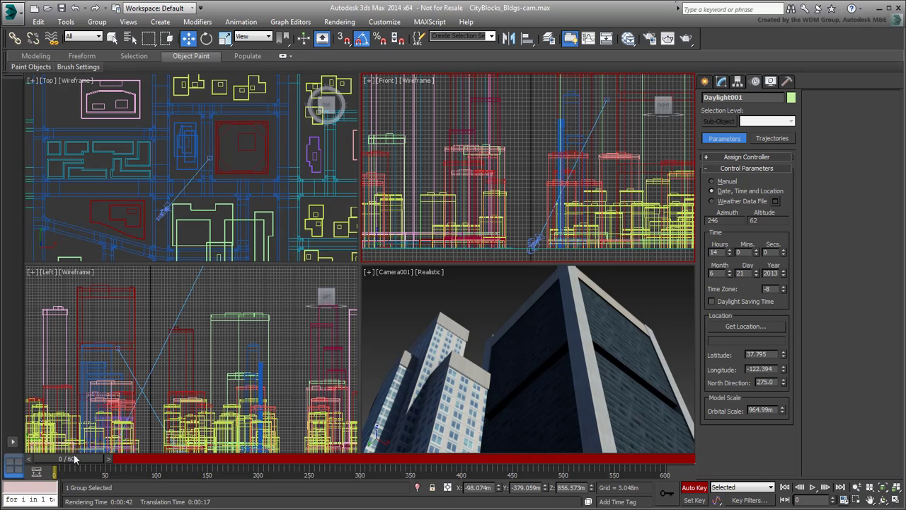
# At frame 280, move Camera001.Target far left and down to street level
pyautogui.moveTo(75, 458); pyautogui.dragTo(345, 463)
pyautogui.press('w')
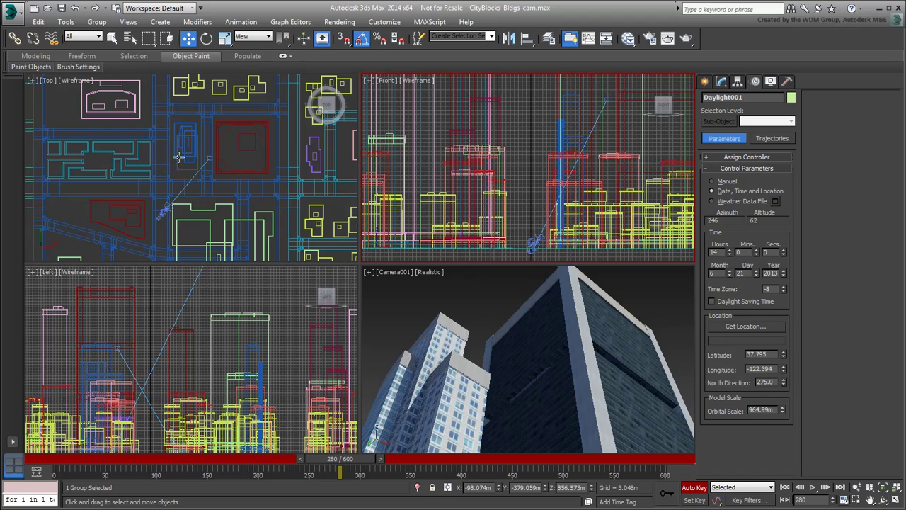
pyautogui.click(210, 159)
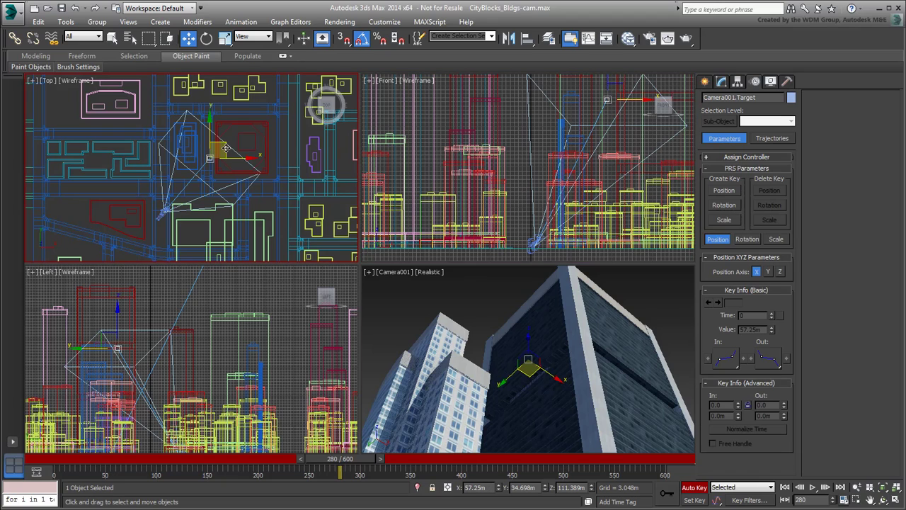
pyautogui.moveTo(225, 145); pyautogui.dragTo(100, 146)
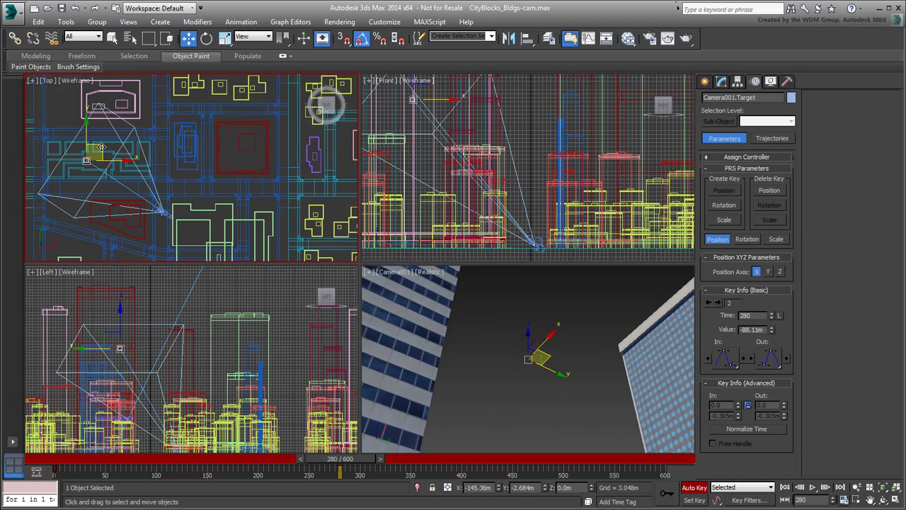
pyautogui.moveTo(415, 96)
pyautogui.mouseDown(button='middle')
pyautogui.moveTo(428, 84)
pyautogui.moveTo(439, 107)
pyautogui.mouseUp(button='middle')
pyautogui.moveTo(440, 124); pyautogui.dragTo(441, 255)
# Move Camera001 forward over the lawns and raise it to about 4.9 m
pyautogui.click(167, 214)
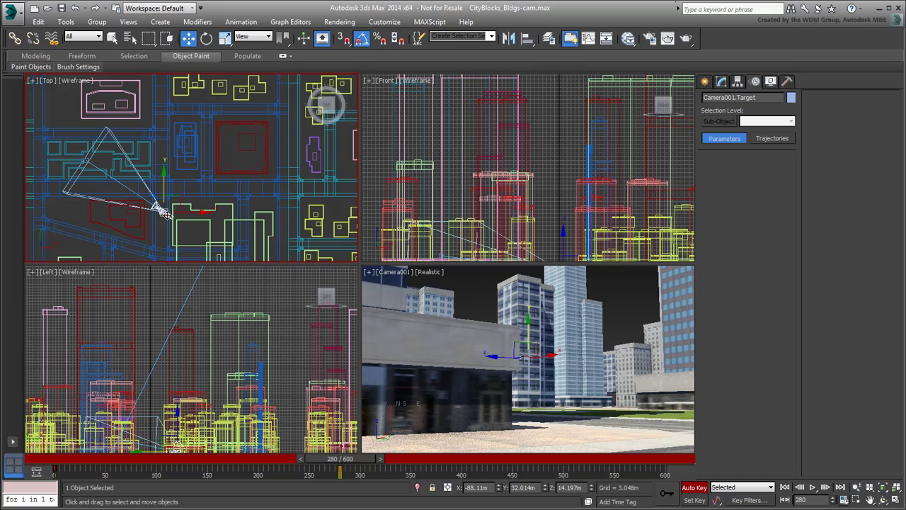
pyautogui.moveTo(168, 214); pyautogui.dragTo(184, 153)
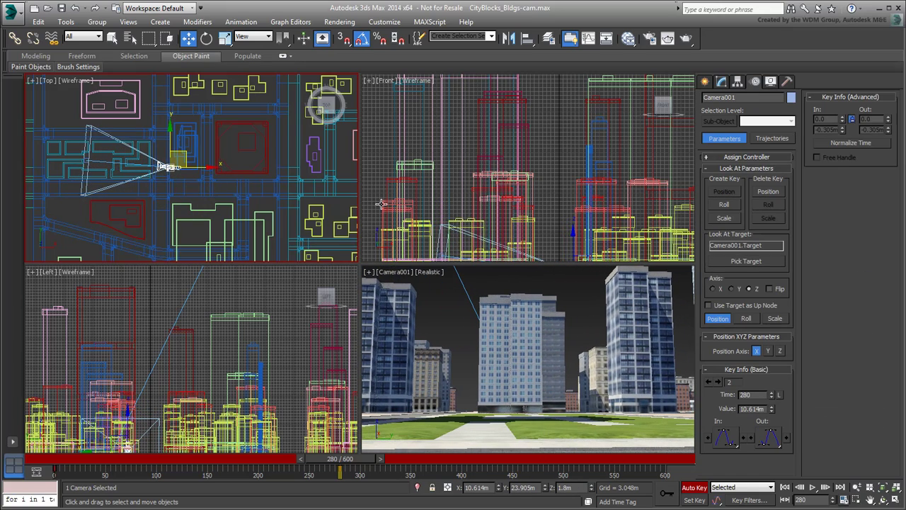
pyautogui.scroll(-2, 517, 203)
pyautogui.scroll(-1, 516, 203)
pyautogui.scroll(-1, 519, 200)
pyautogui.moveTo(519, 201); pyautogui.dragTo(514, 186)
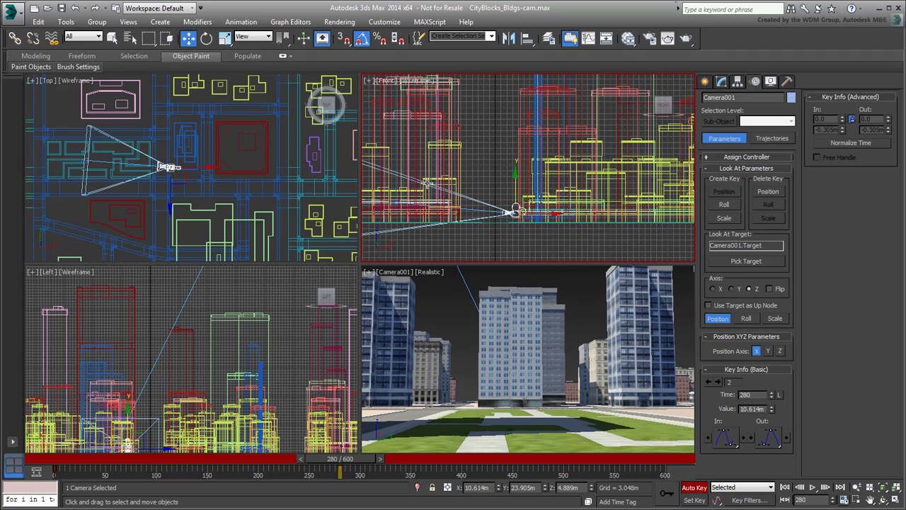
pyautogui.scroll(3, 428, 183)
pyautogui.scroll(3, 437, 189)
# Lower the target to tilt the camera down, then scrub the timeline to check the motion
pyautogui.click(440, 189)
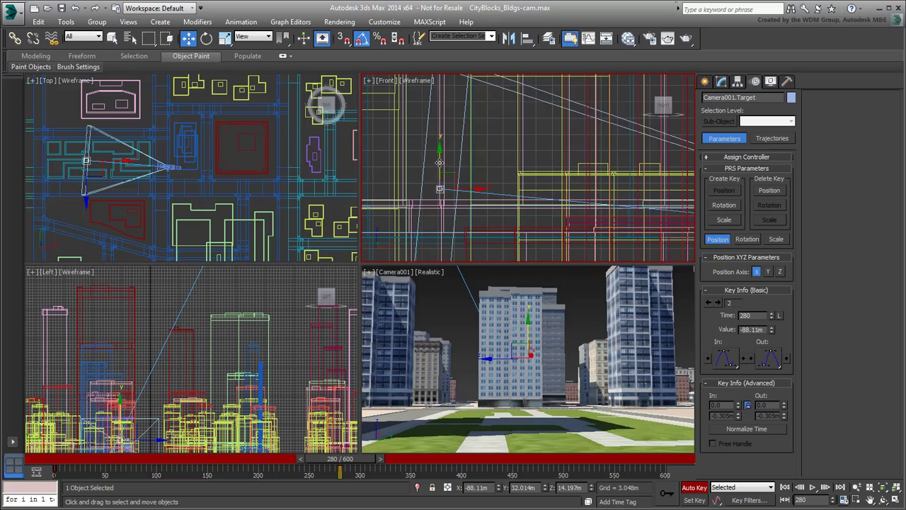
pyautogui.moveTo(439, 163); pyautogui.dragTo(447, 202)
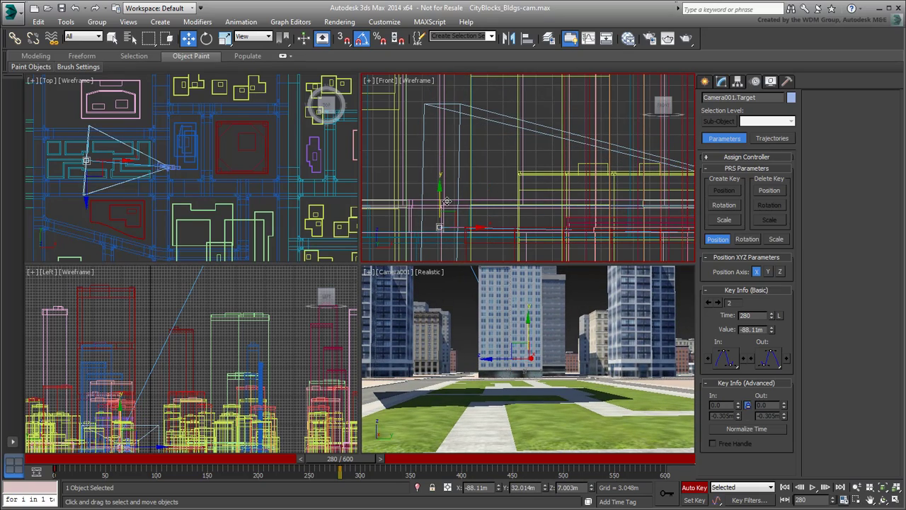
pyautogui.moveTo(340, 459)
pyautogui.mouseDown()
pyautogui.moveTo(359, 479)
pyautogui.moveTo(613, 462)
pyautogui.mouseUp()
# At frame 560, move Camera001 up and left over the plan and raise it higher
pyautogui.press('w')
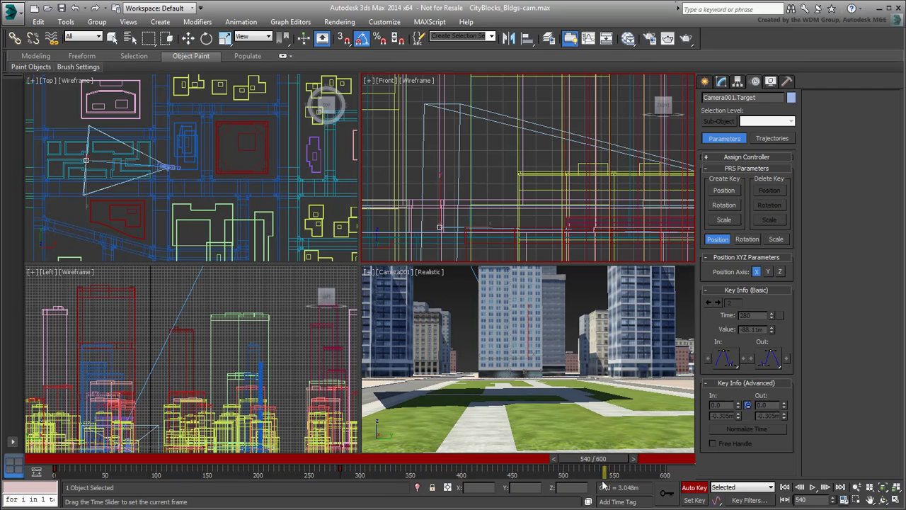
pyautogui.click(162, 167)
pyautogui.moveTo(164, 165)
pyautogui.mouseDown()
pyautogui.moveTo(145, 114)
pyautogui.moveTo(132, 113)
pyautogui.mouseUp()
pyautogui.moveTo(651, 239); pyautogui.dragTo(677, 134)
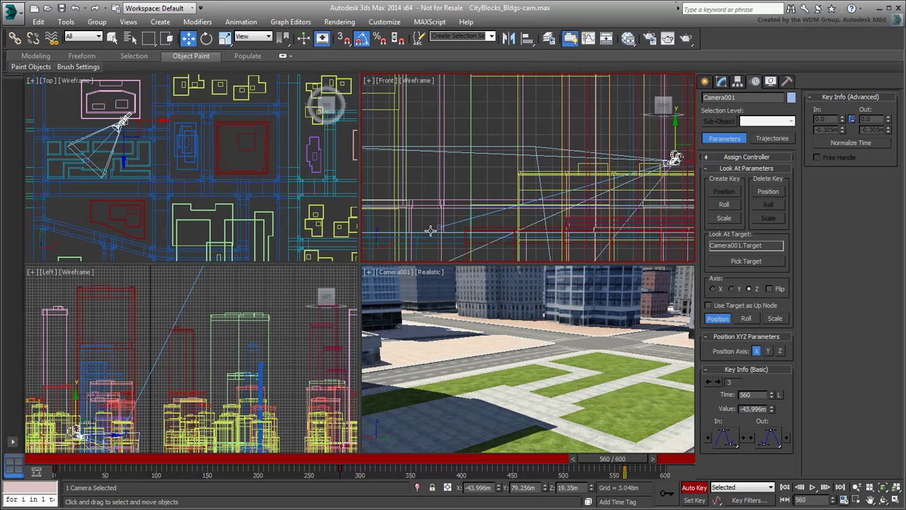
# Shift Camera001.Target further left and raise it, then scrub back toward the start
pyautogui.click(440, 227)
pyautogui.click(440, 226)
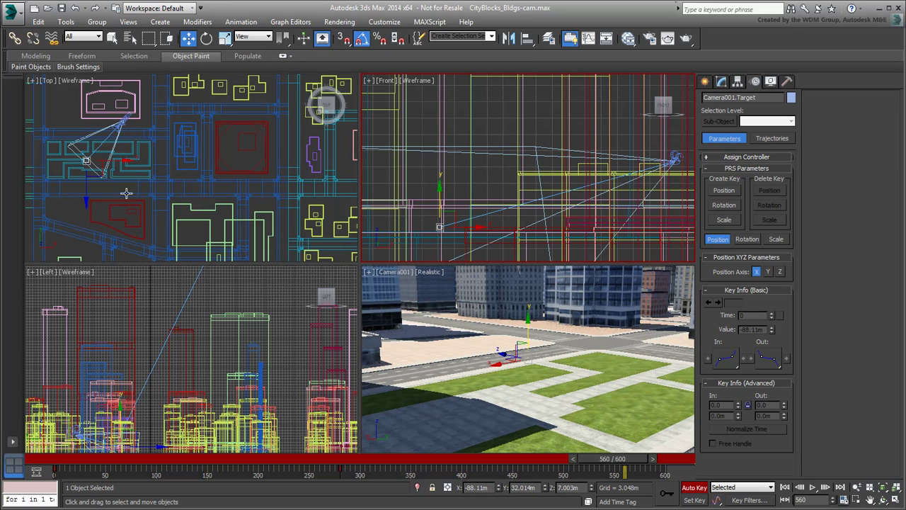
pyautogui.moveTo(99, 192); pyautogui.dragTo(143, 180, button='middle')
pyautogui.moveTo(142, 137); pyautogui.dragTo(133, 139)
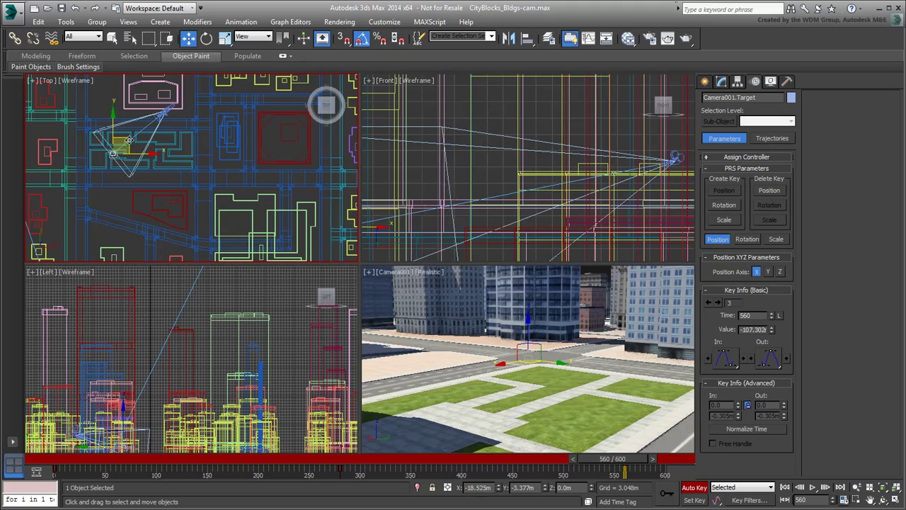
pyautogui.moveTo(385, 200); pyautogui.dragTo(394, 160)
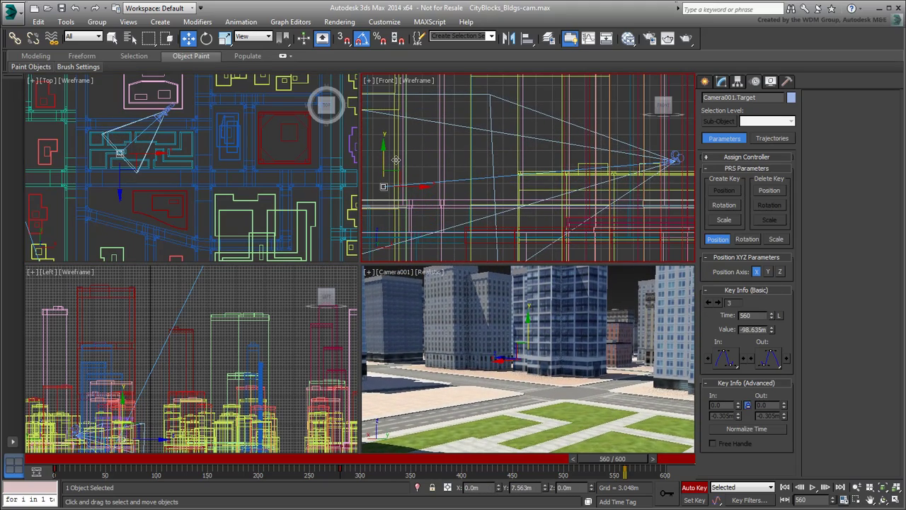
pyautogui.moveTo(394, 160); pyautogui.dragTo(394, 160)
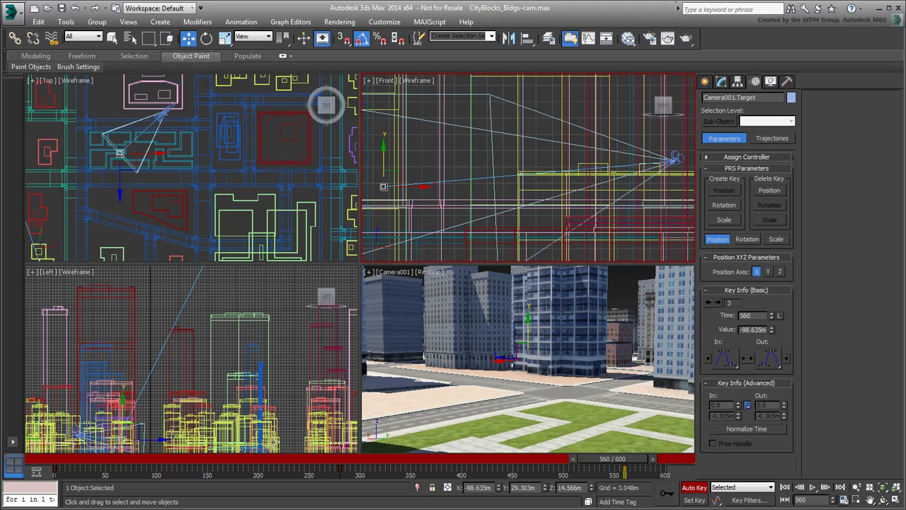
pyautogui.moveTo(612, 458); pyautogui.dragTo(91, 459)
# Play and stop the fly-through, then bring up Camera001's animation curves in the Curve Editor
pyautogui.click(812, 487)
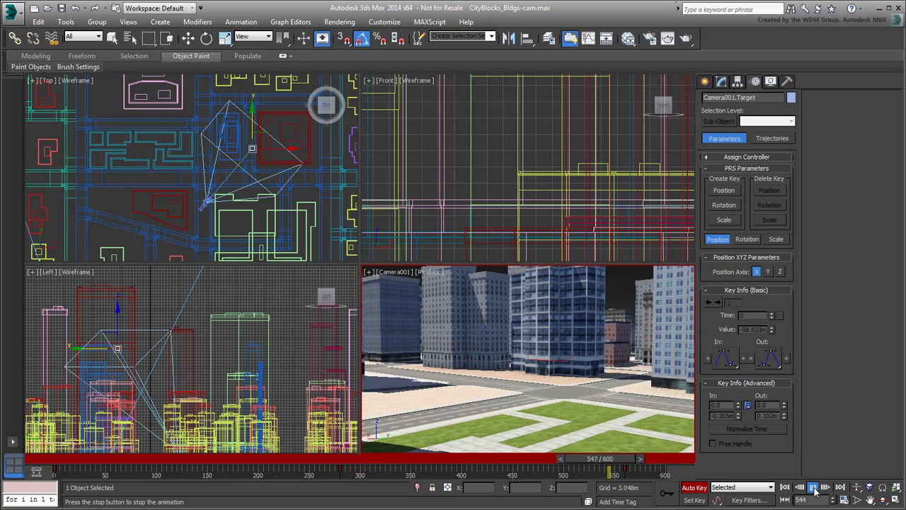
pyautogui.click(813, 488)
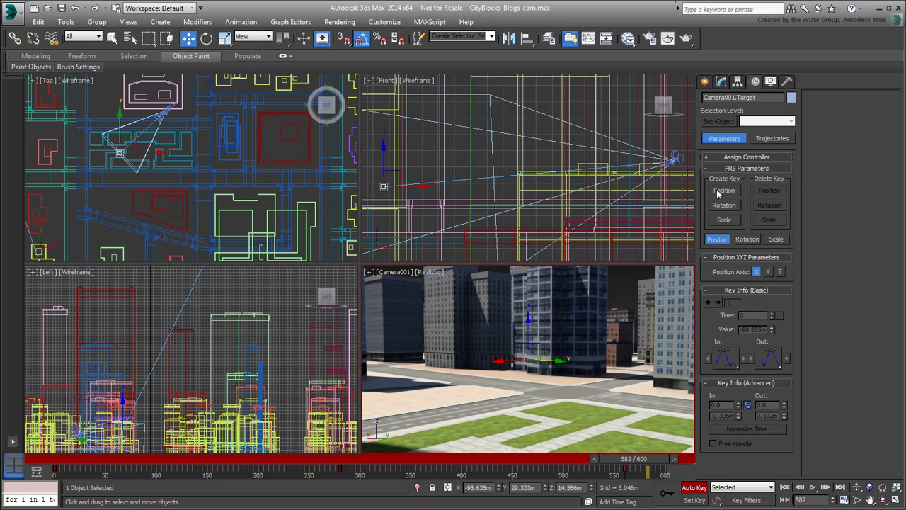
pyautogui.click(675, 157)
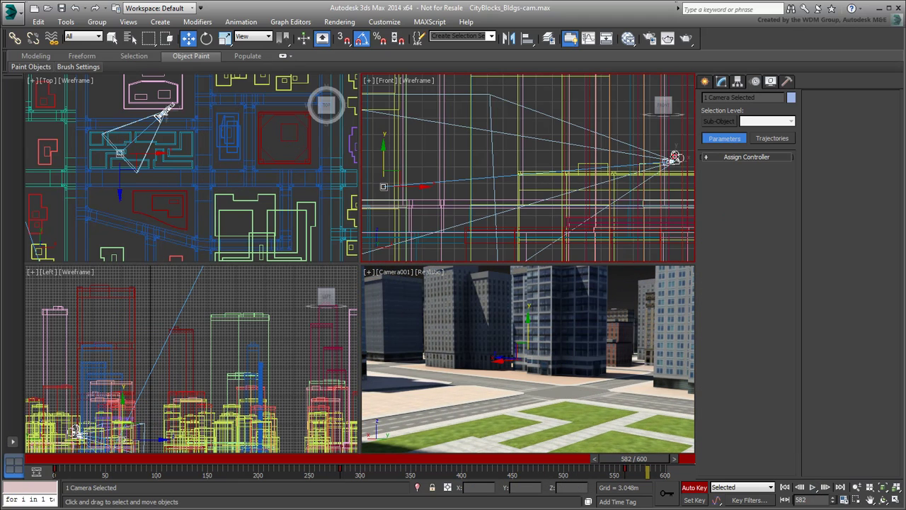
pyautogui.rightClick(476, 205)
pyautogui.click(507, 268)
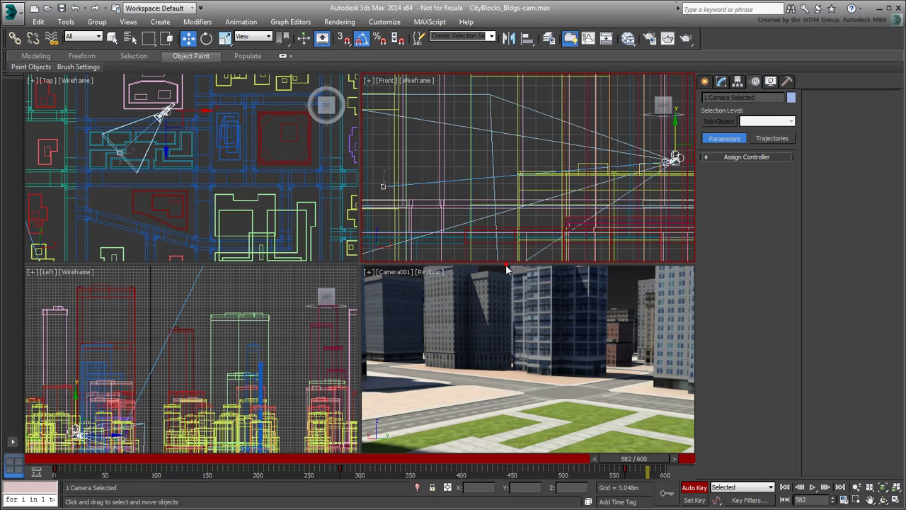
# Reshape the camera's position curve tangents around frame 280
pyautogui.moveTo(376, 184); pyautogui.dragTo(407, 250)
pyautogui.moveTo(342, 301); pyautogui.dragTo(348, 305)
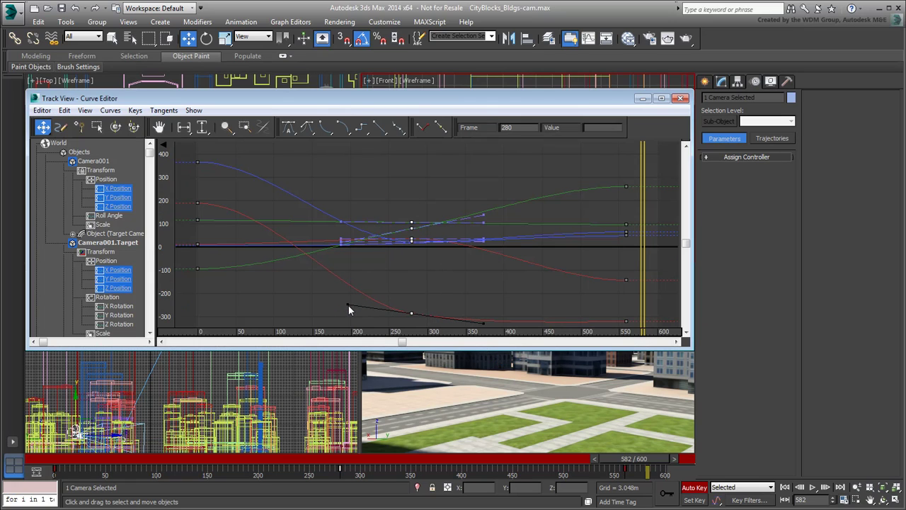
pyautogui.click(482, 214)
pyautogui.scroll(2, 460, 245)
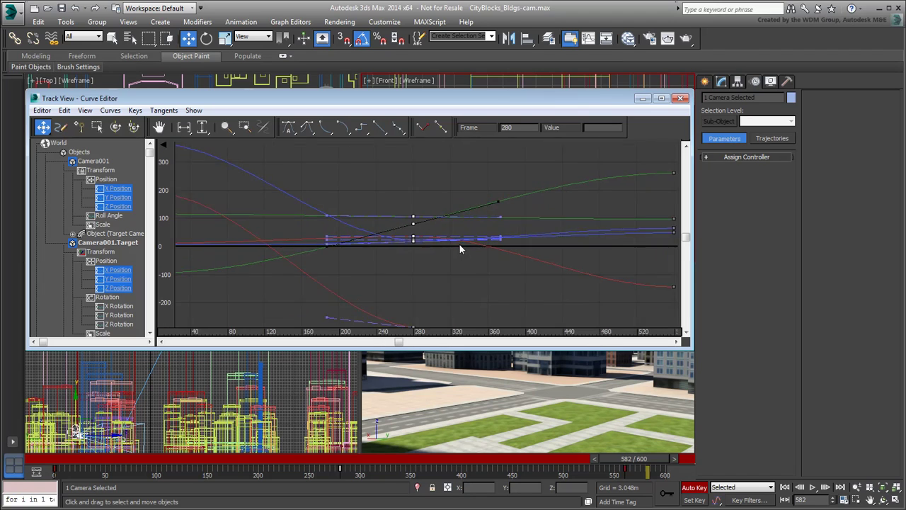
pyautogui.scroll(1, 460, 244)
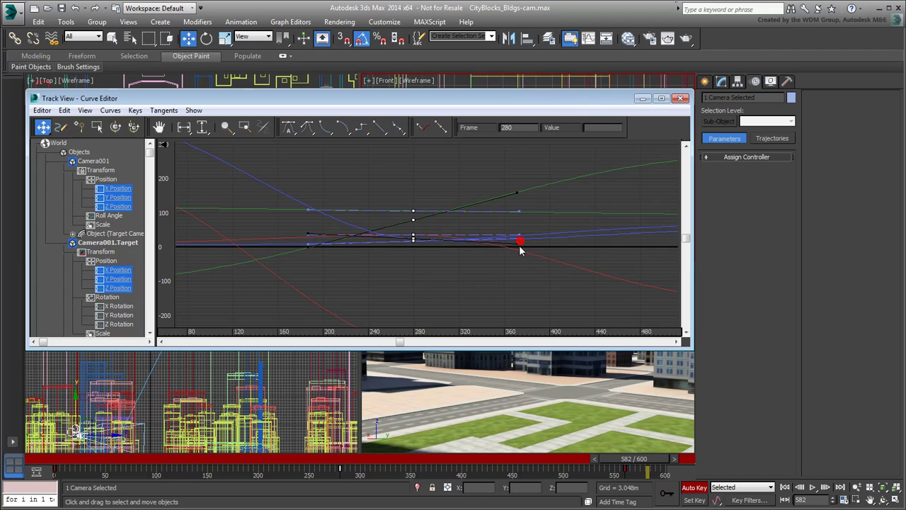
# Close the Curve Editor, replay the fly-through from frame 0, and switch Auto Key off
pyautogui.press('z')
pyautogui.click(681, 98)
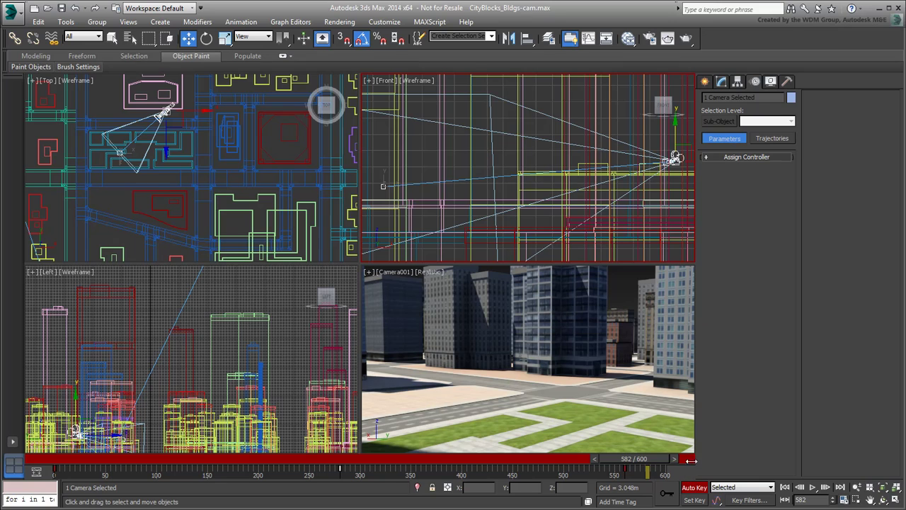
pyautogui.click(785, 487)
pyautogui.click(813, 487)
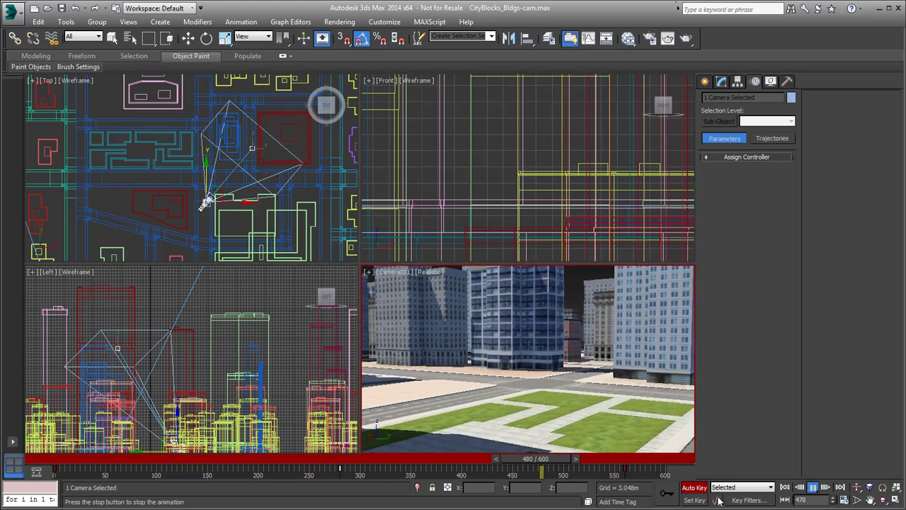
pyautogui.click(814, 491)
pyautogui.click(784, 488)
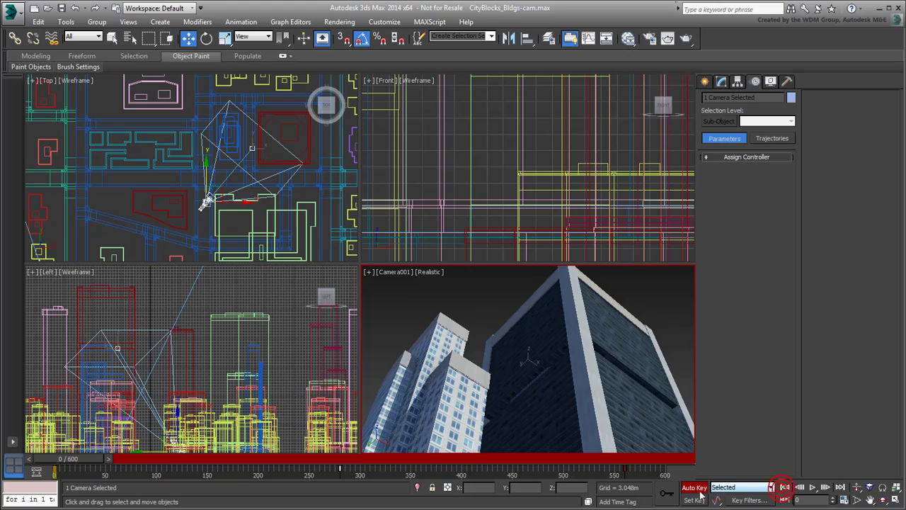
pyautogui.click(692, 490)
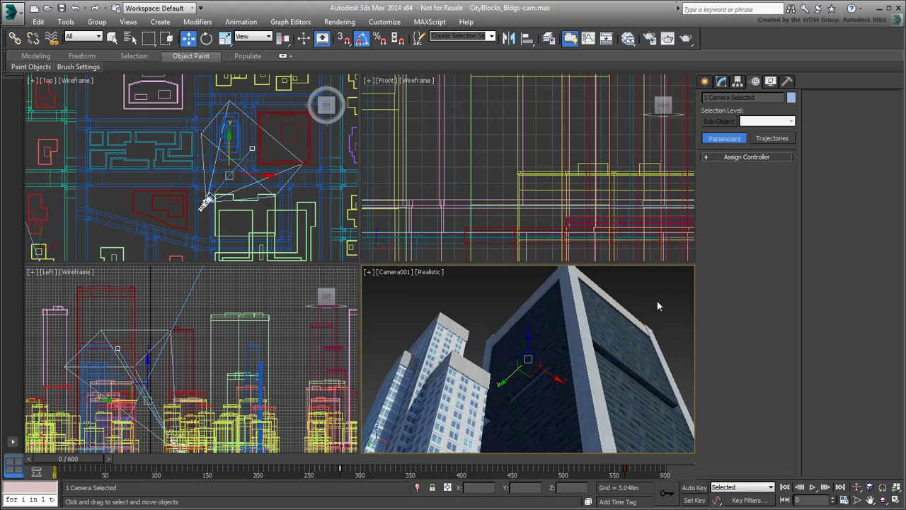